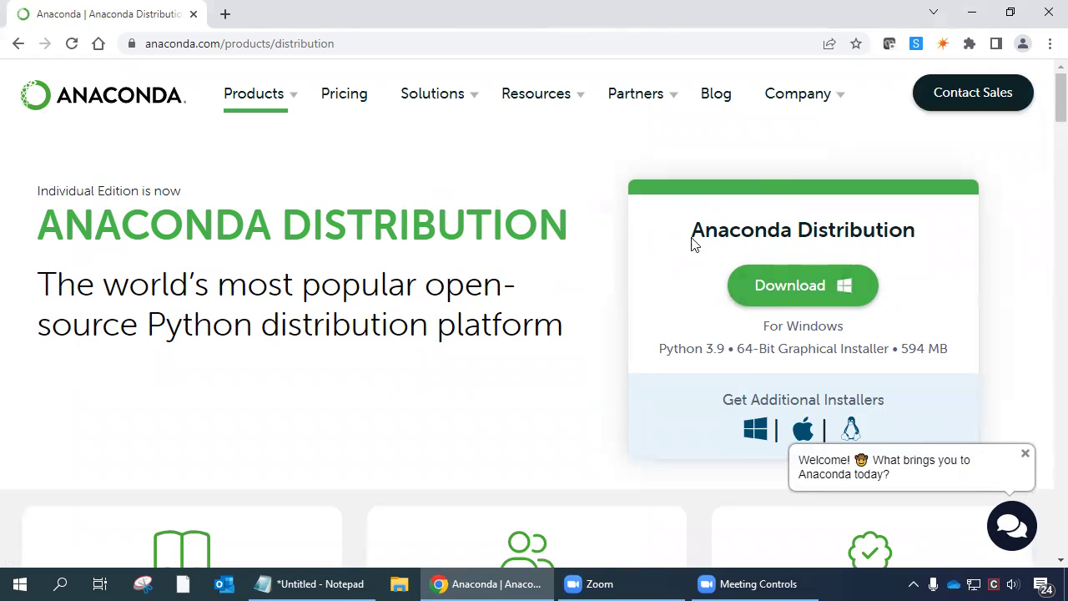
Step: Download the 64-bit Anaconda Distribution installer for Windows and run the downloaded file
mouse_move(239, 100)
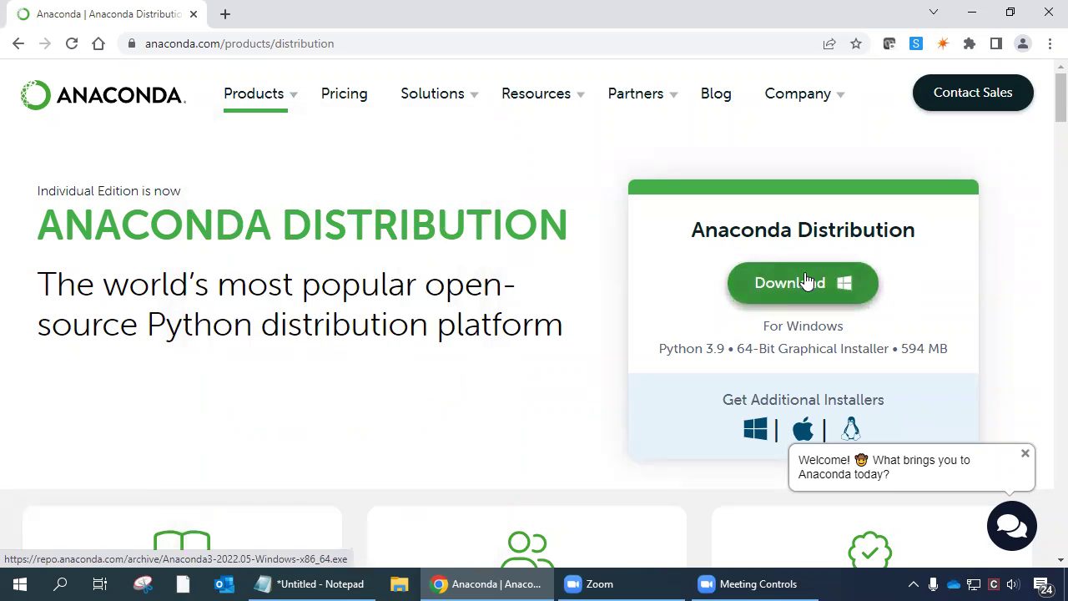
click(246, 180)
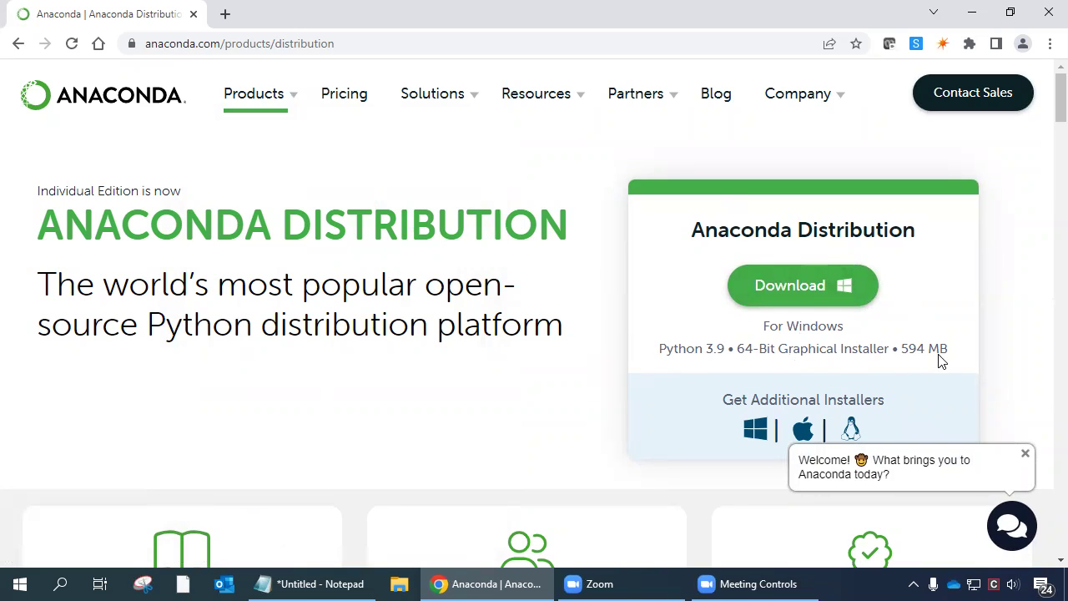
click(791, 288)
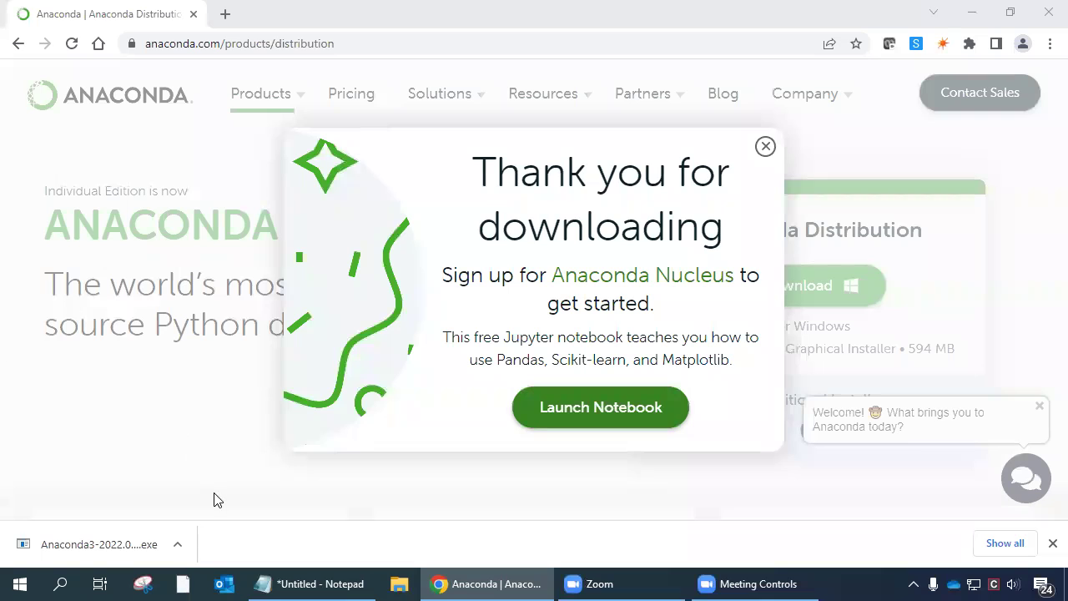
click(98, 544)
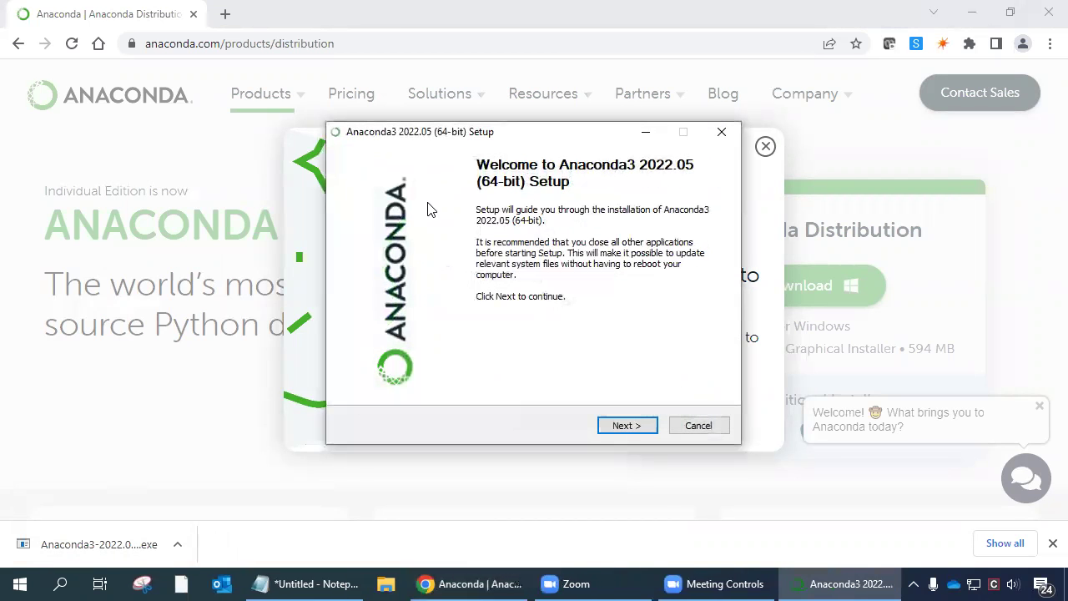
Step: Accept the license and install Anaconda3 2022.05 for Just Me, using the default destination folder and default advanced options
drag(510, 139, 474, 120)
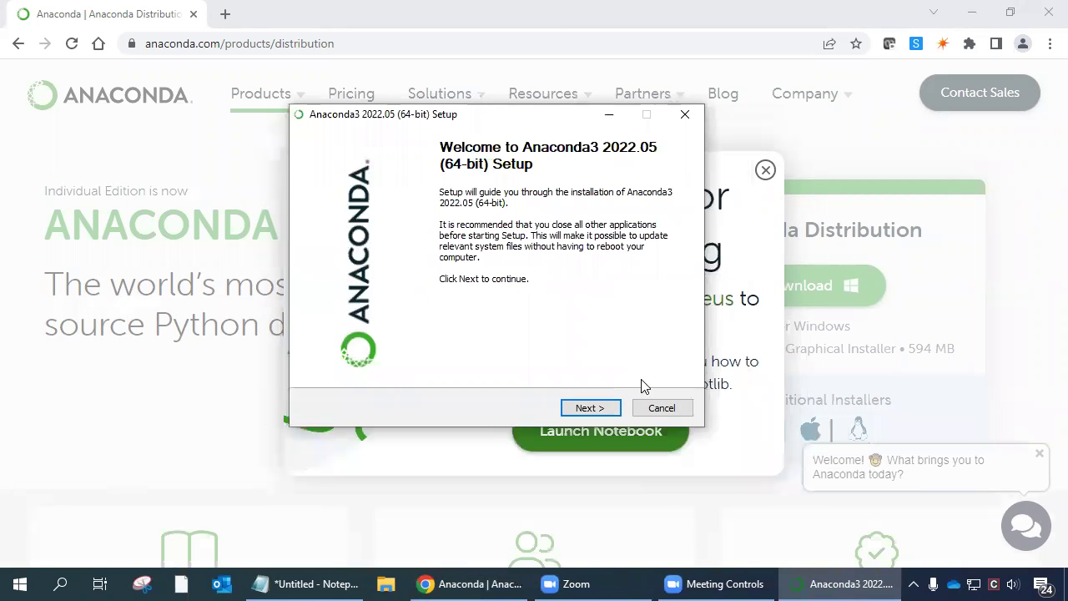
click(597, 408)
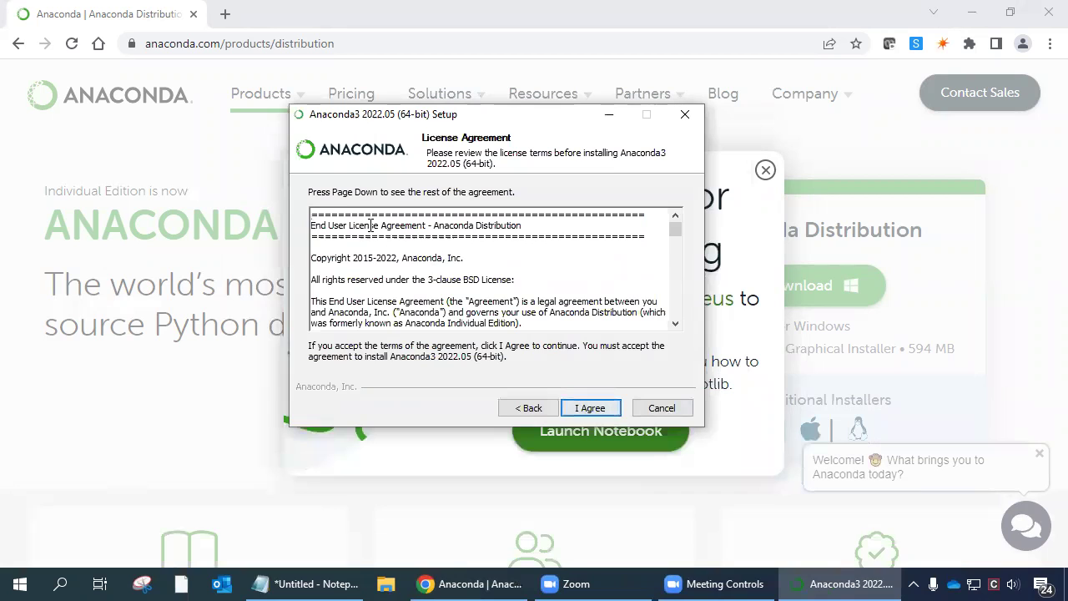
click(588, 408)
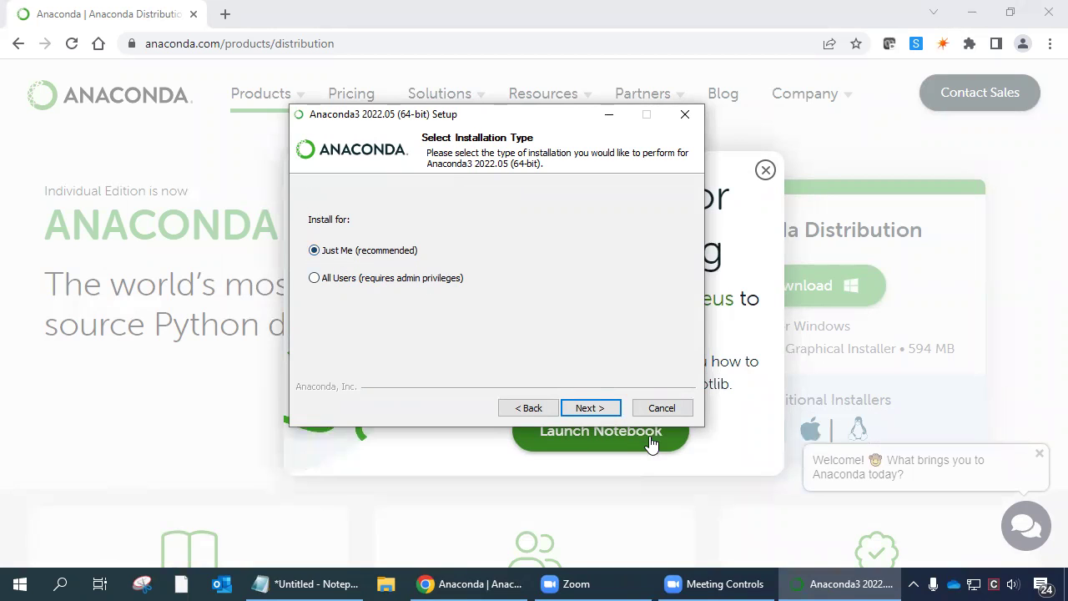
click(609, 408)
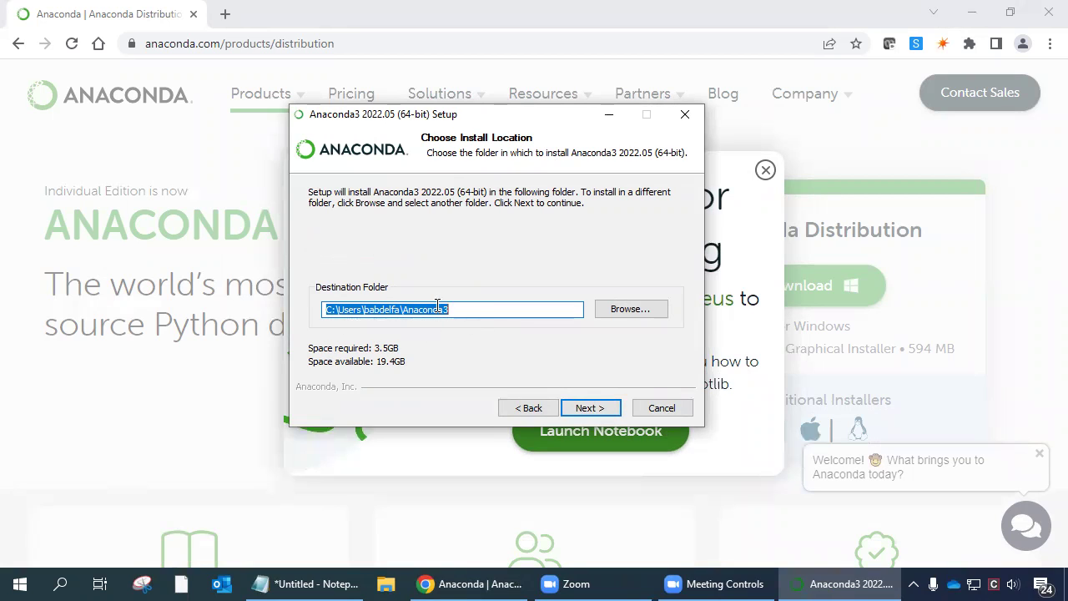
click(596, 415)
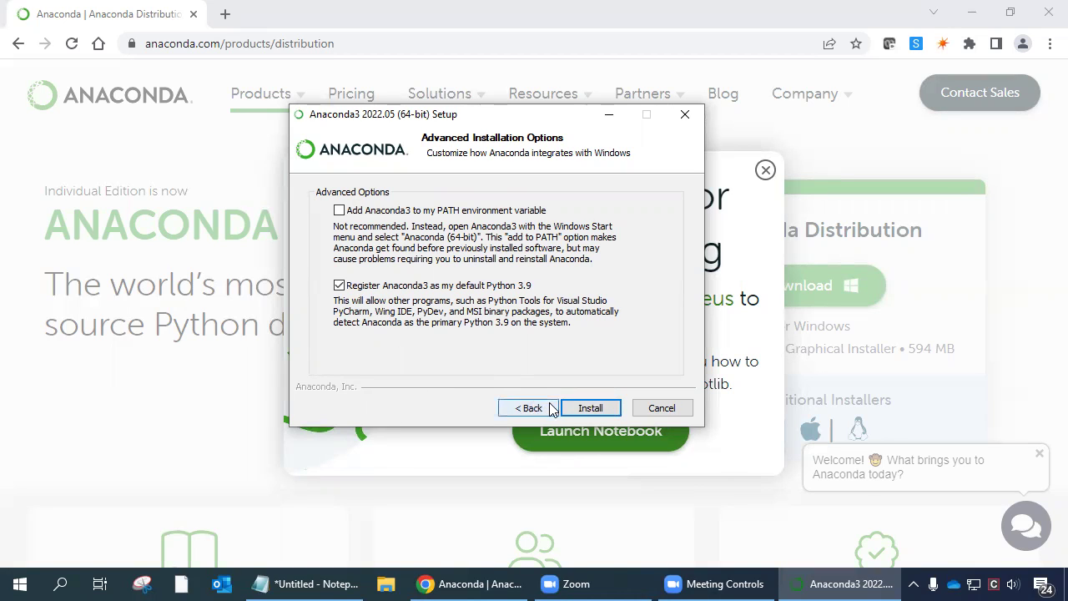
click(591, 412)
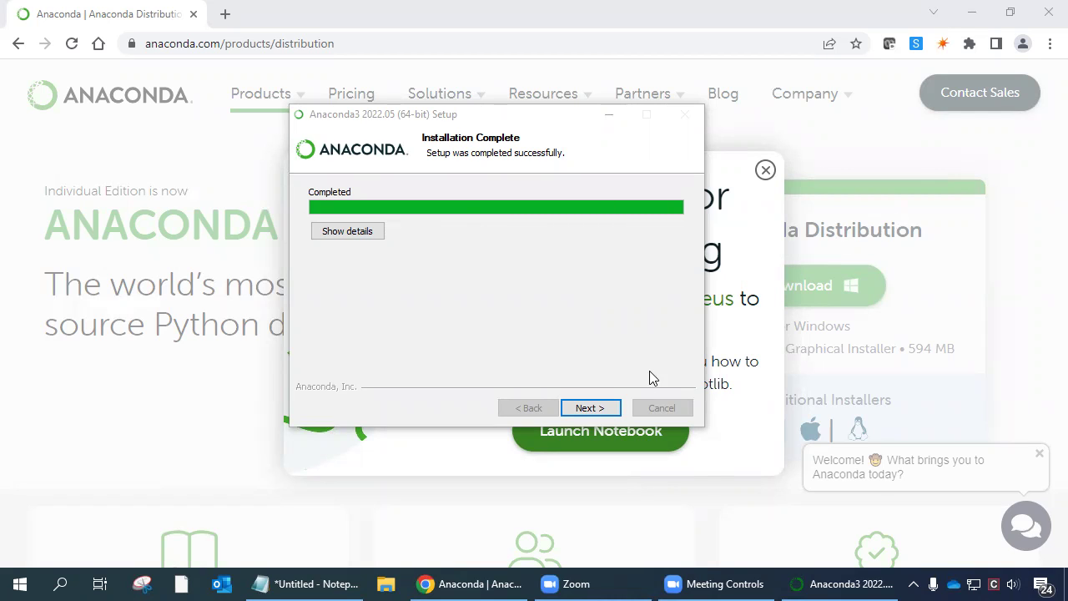
Step: Complete the Anaconda3 setup wizard, keeping the Anaconda Distribution Tutorial and Getting Started with Anaconda options selected
click(590, 409)
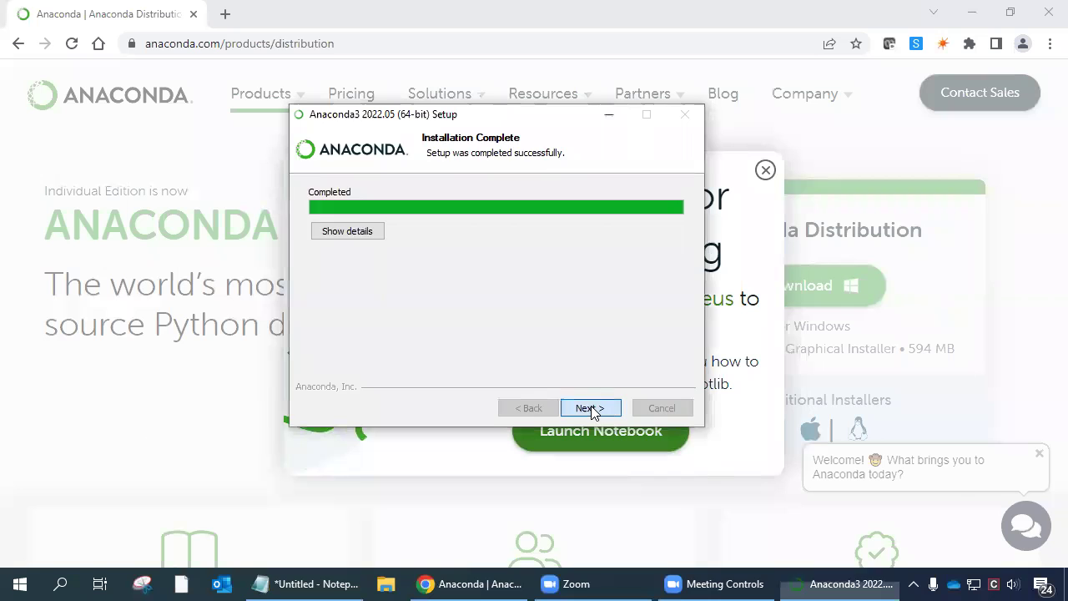
click(589, 408)
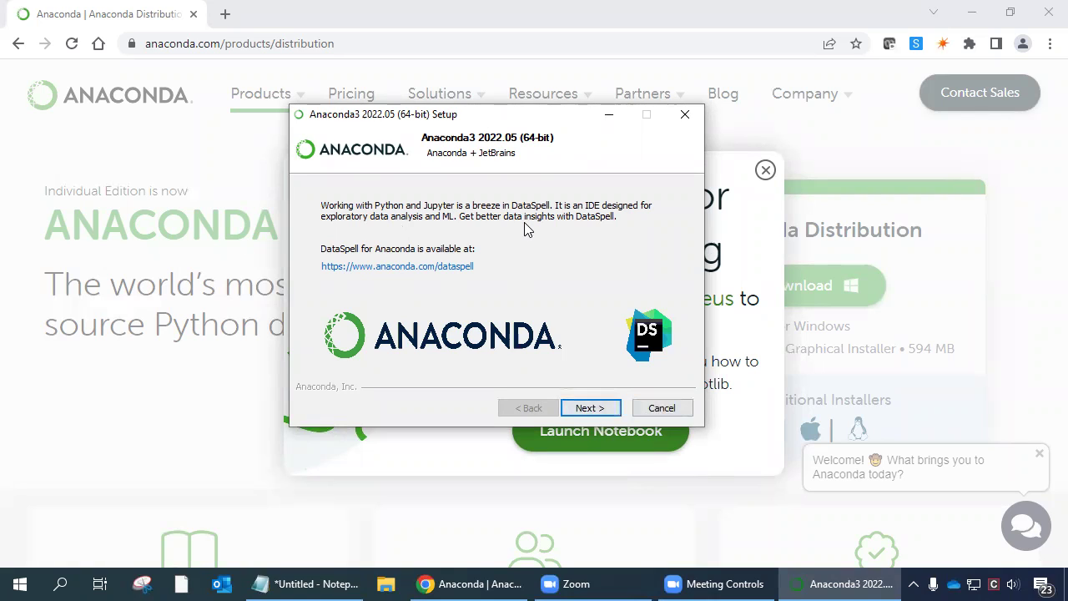
click(667, 413)
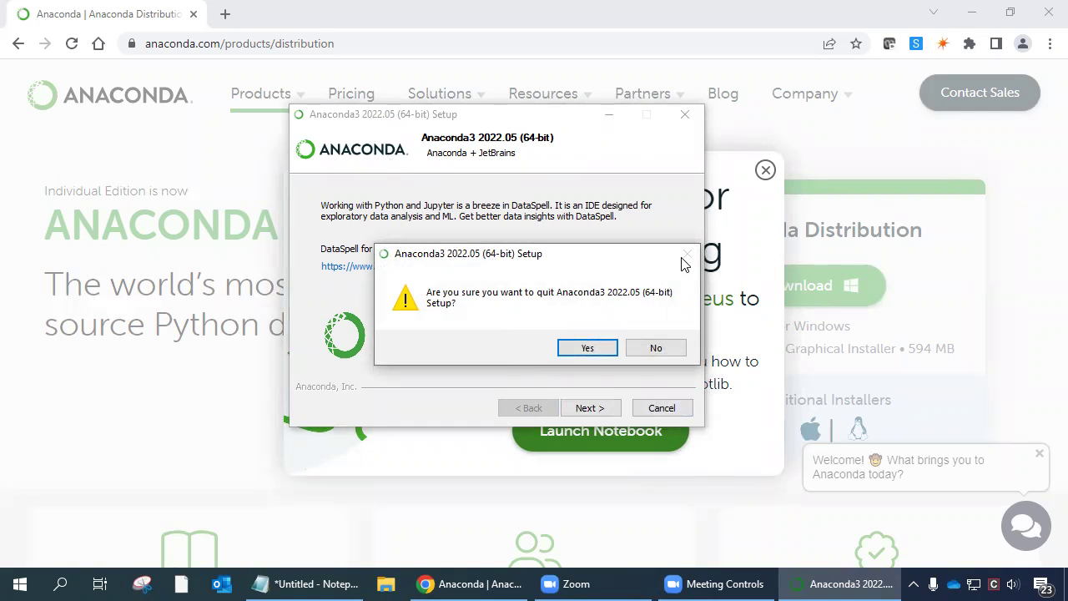
click(657, 348)
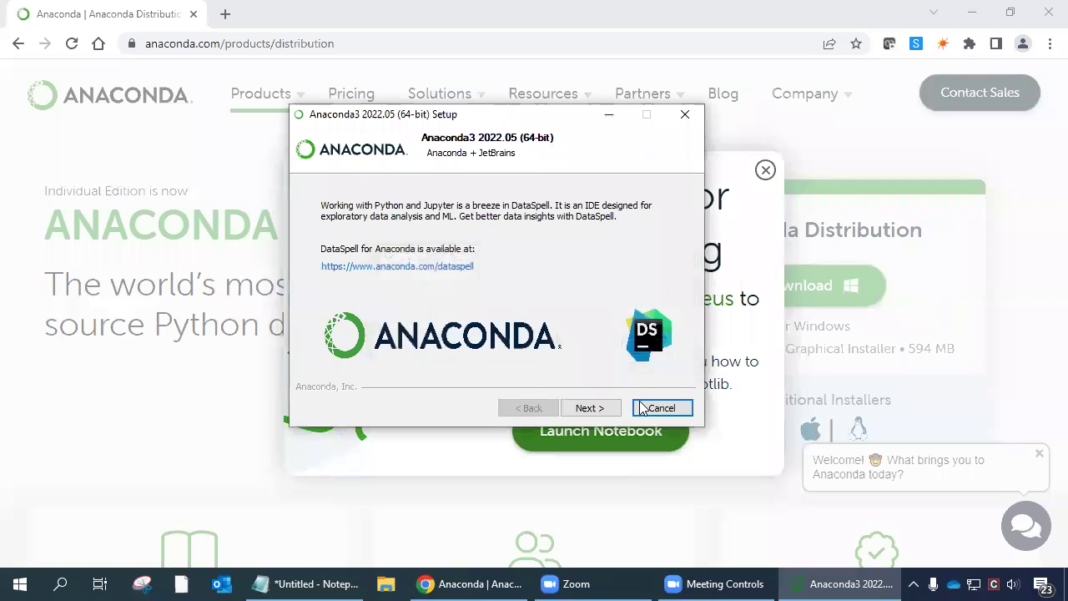
click(589, 407)
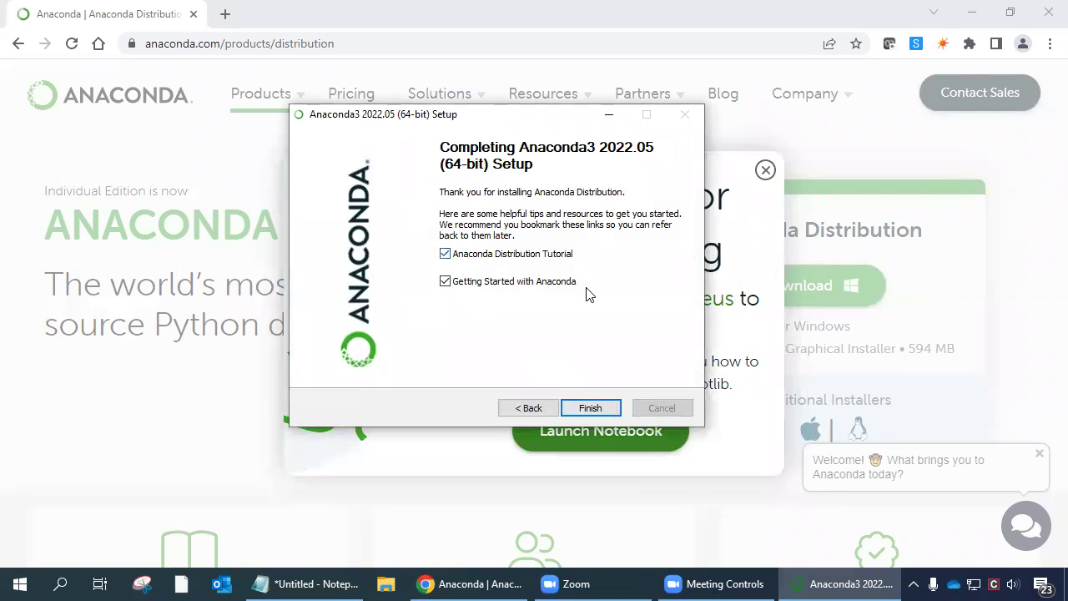
click(597, 402)
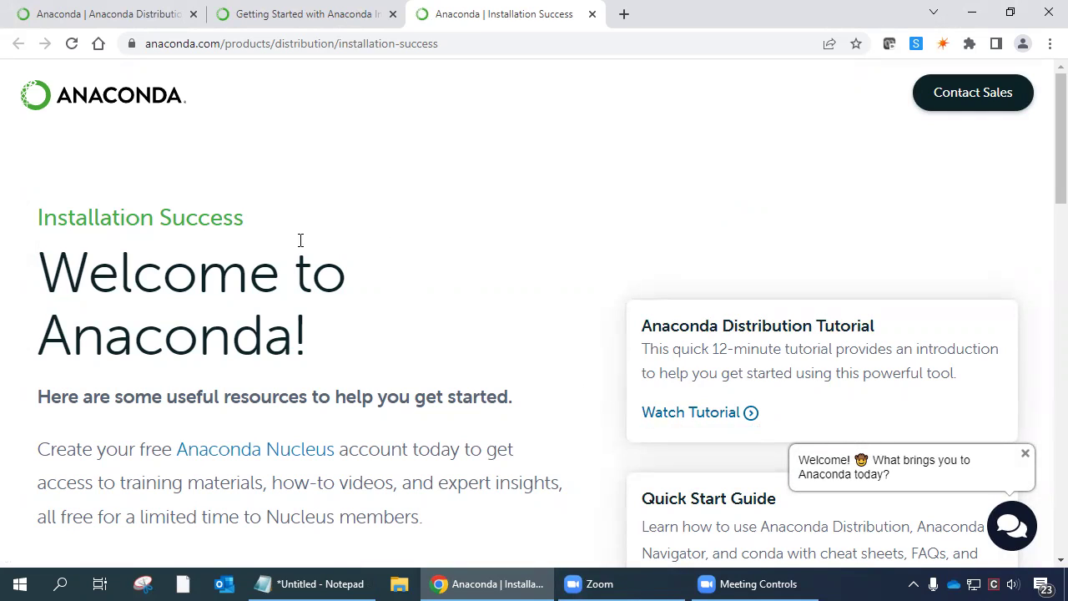
Step: Launch Anaconda Navigator from the installed Anaconda3 (64-bit) programs and maximize its window
click(19, 583)
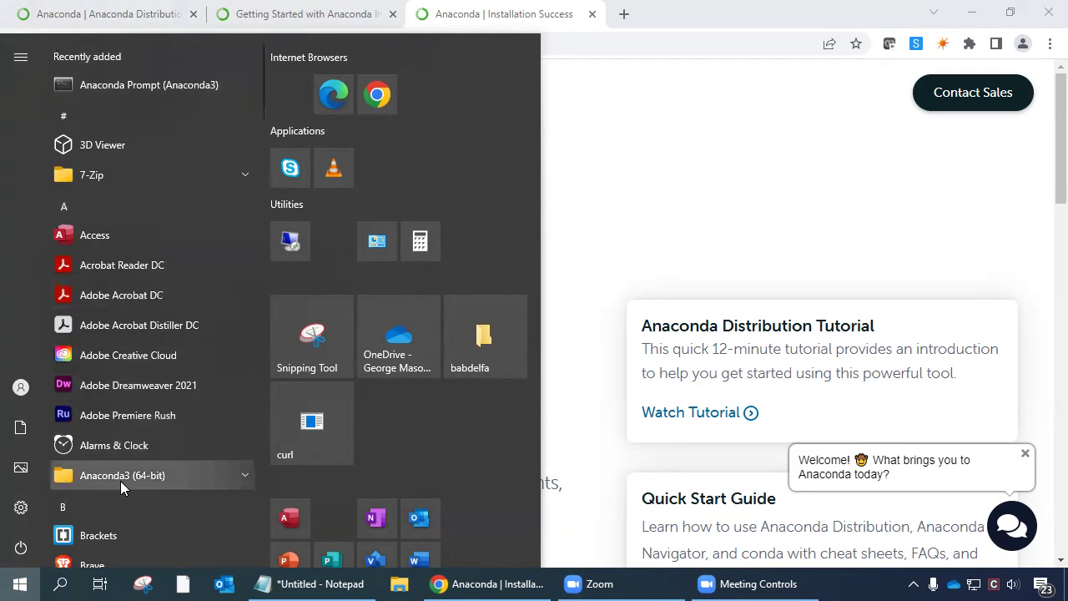
click(245, 475)
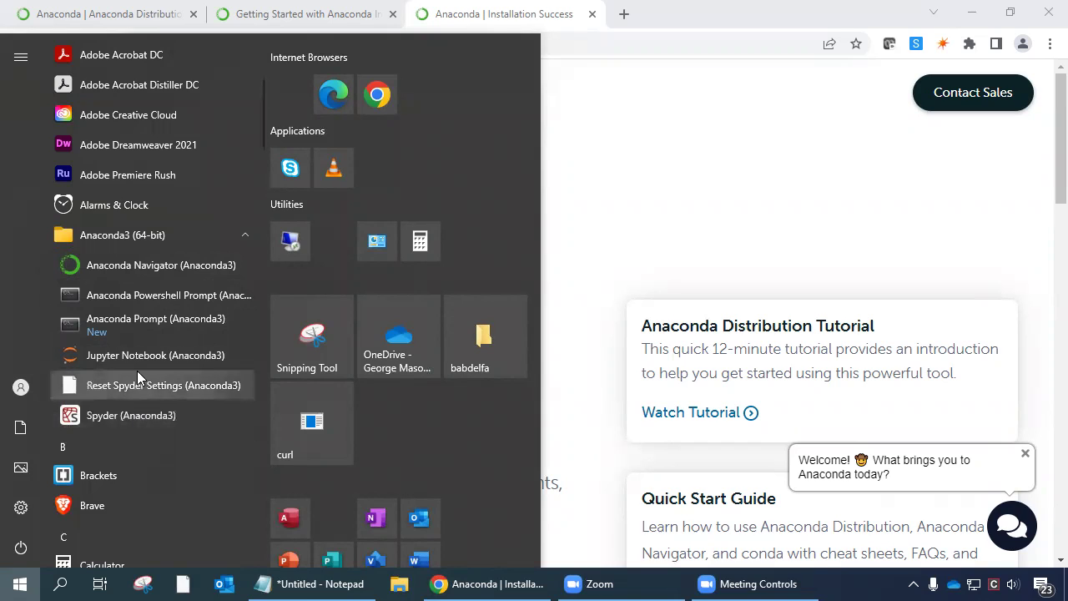
click(133, 265)
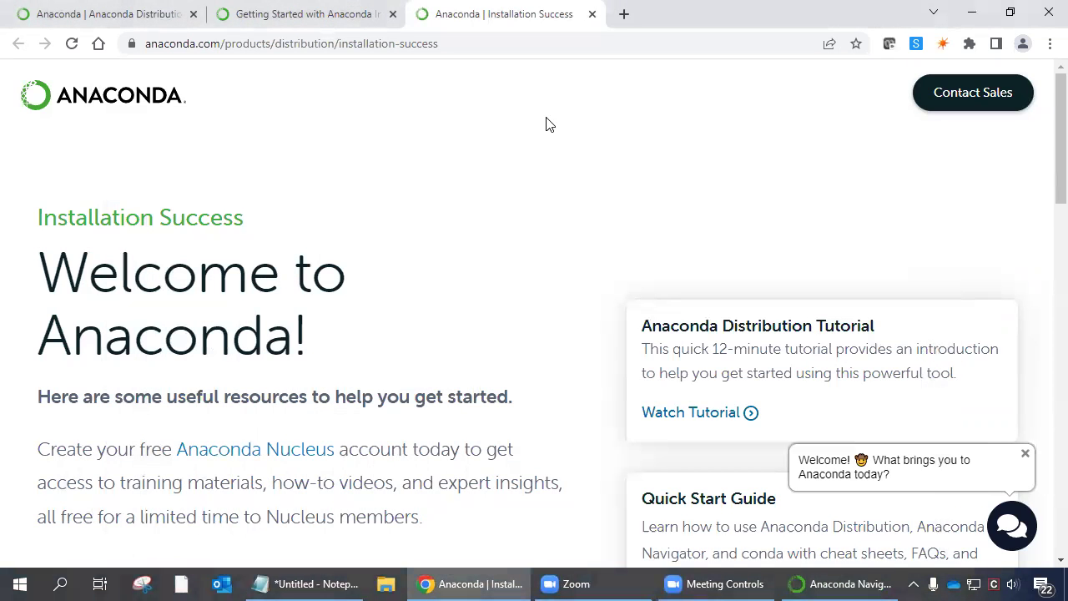
click(837, 582)
click(837, 581)
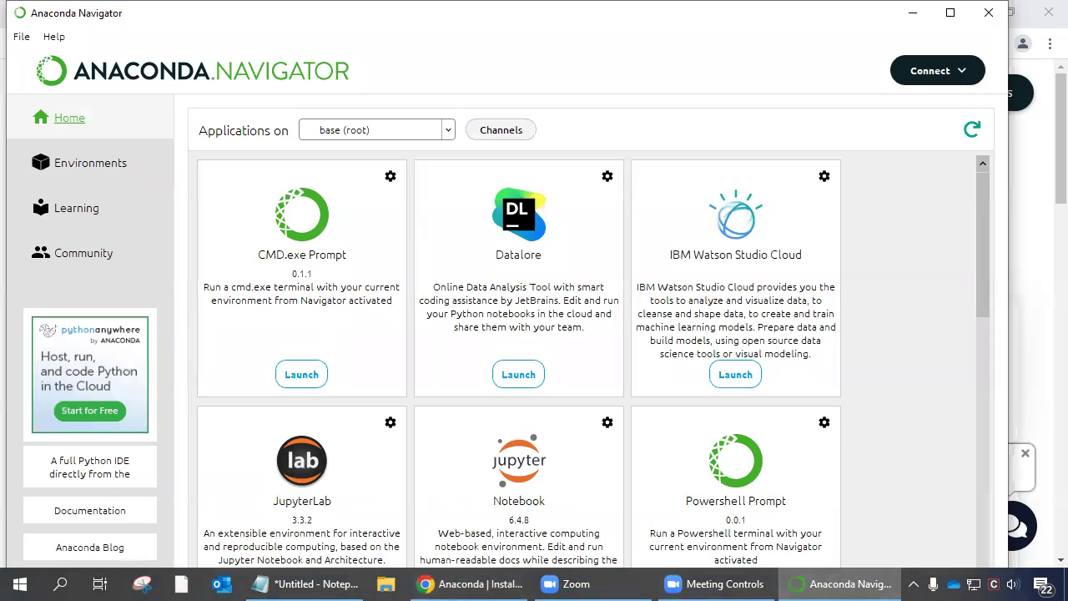
double_click(783, 23)
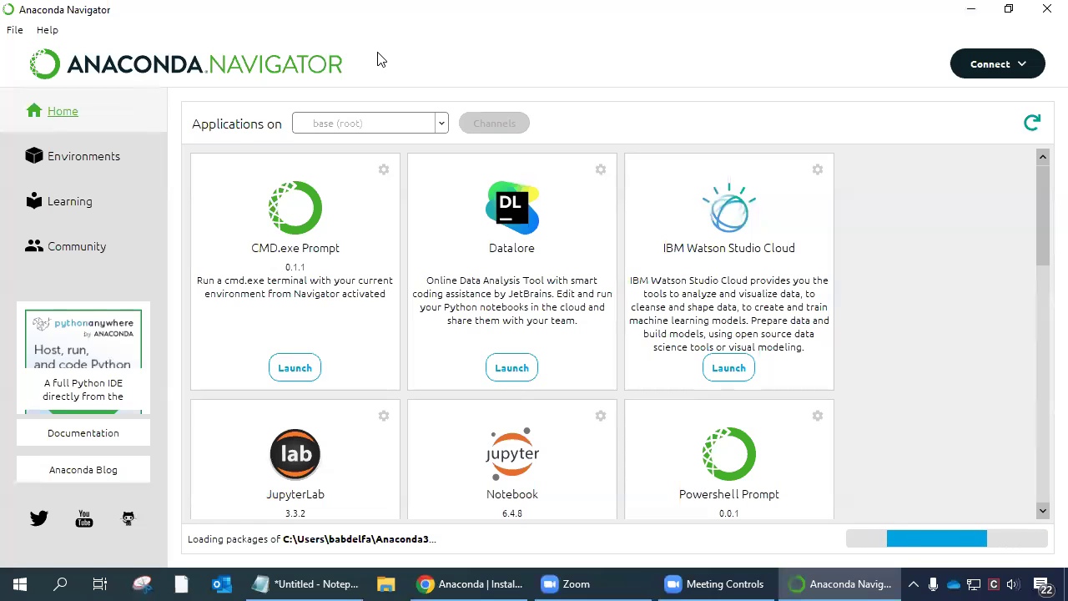
Step: Dismiss the offer to update to Anaconda Navigator 2.2.0
scroll(1012, 222, down, 3)
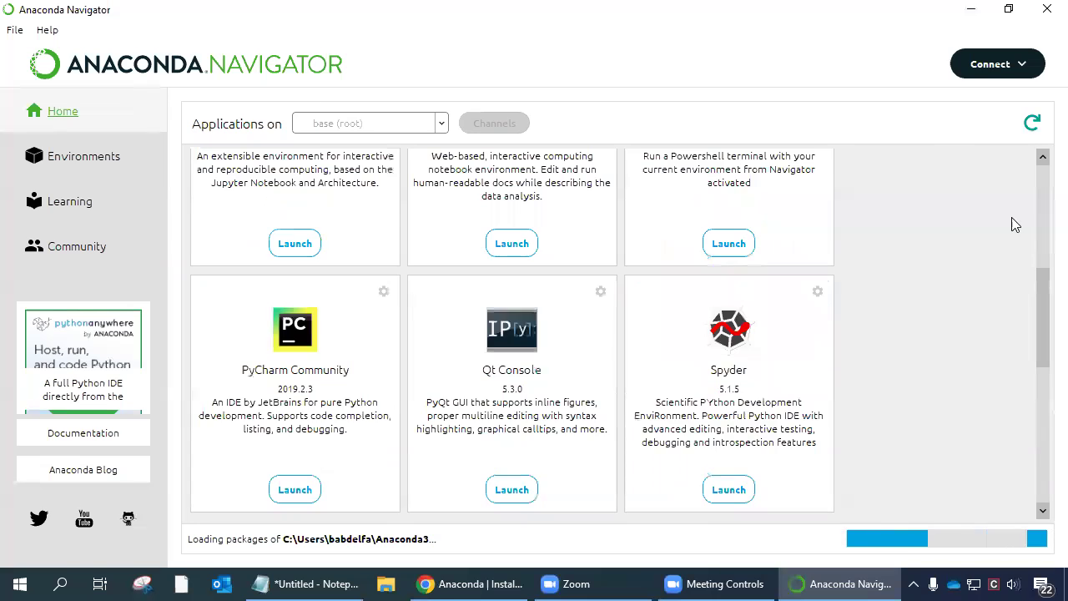
click(850, 146)
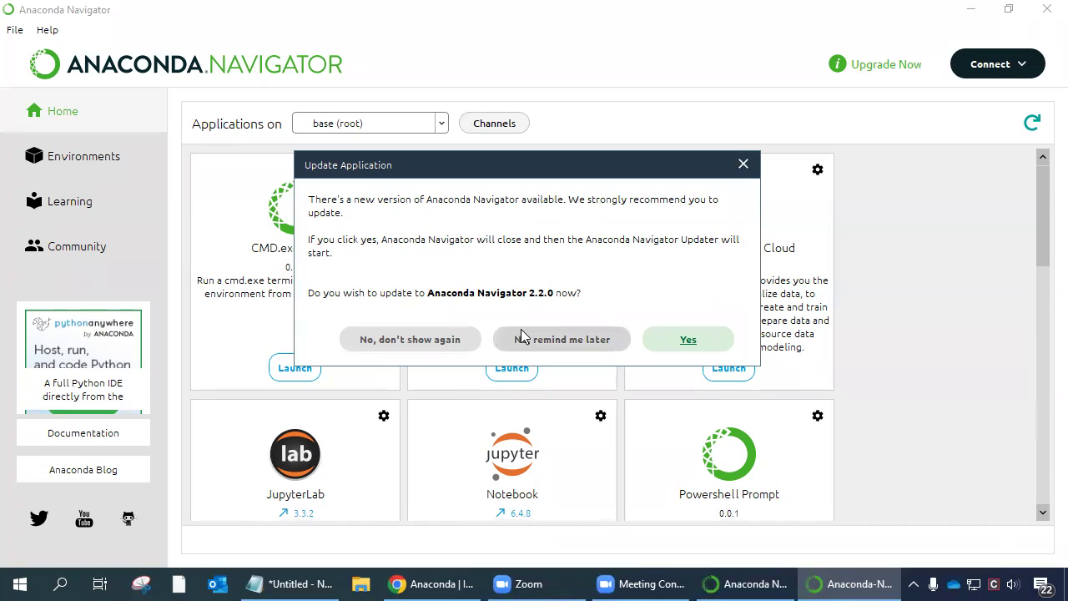
click(744, 165)
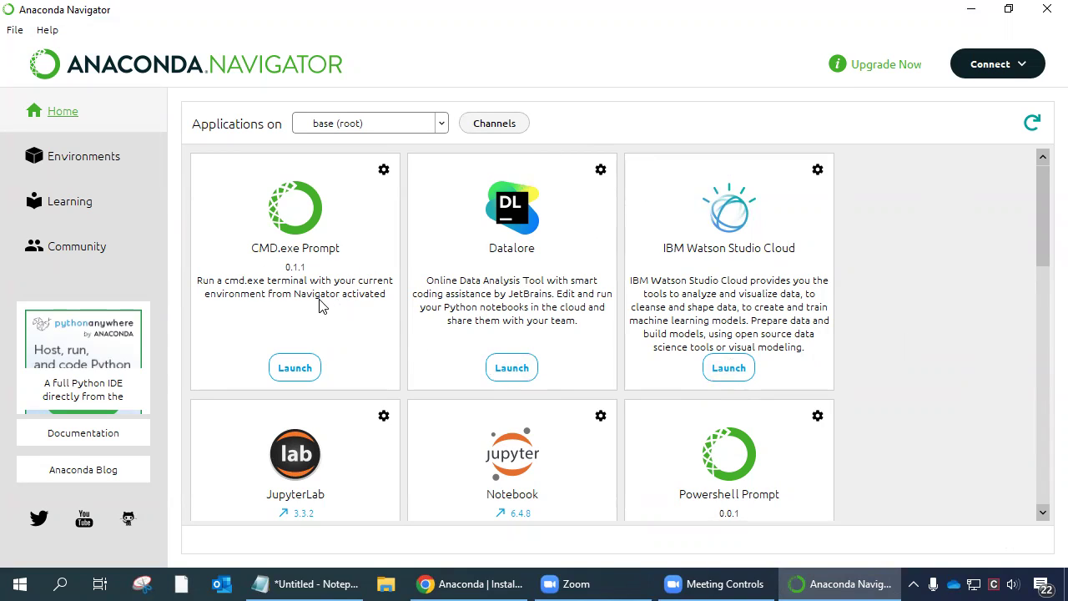
Step: Look through the applications available on base (root) and launch Jupyter Notebook
scroll(337, 256, down, 10)
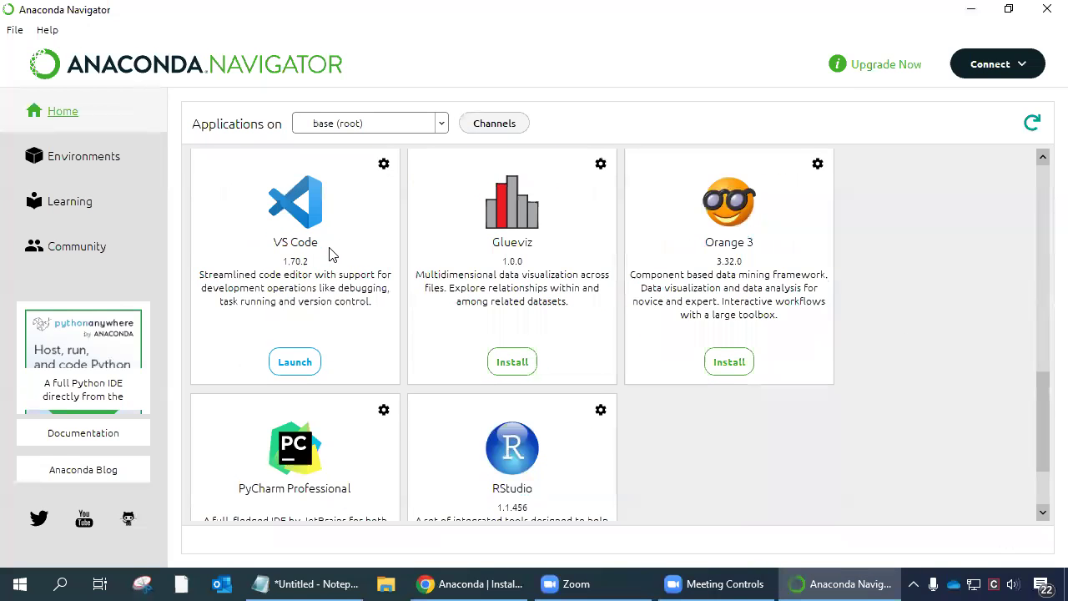
scroll(325, 247, up, 10)
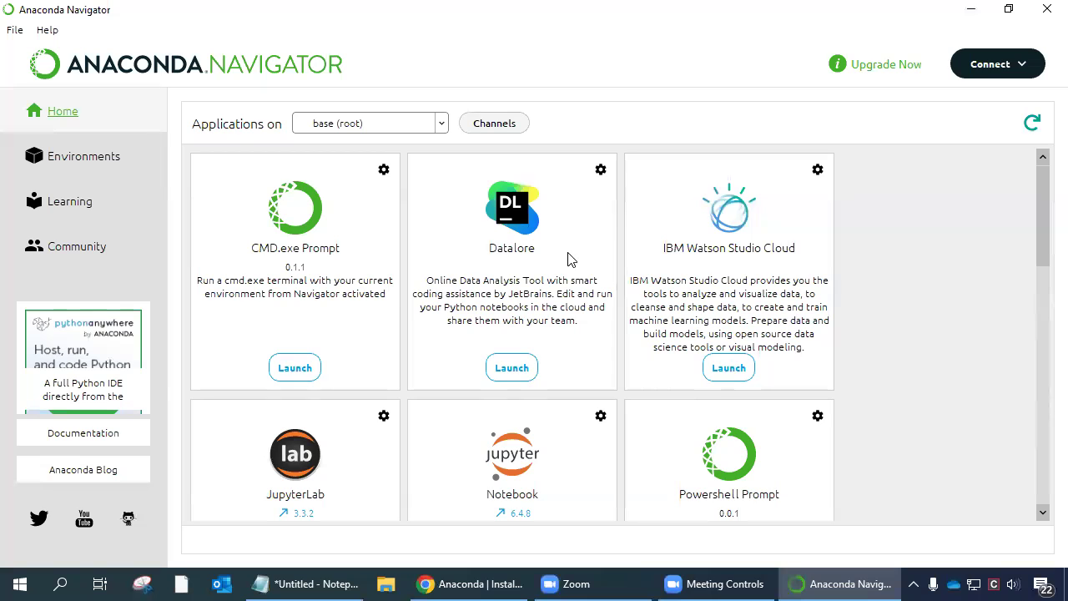
scroll(570, 258, down, 10)
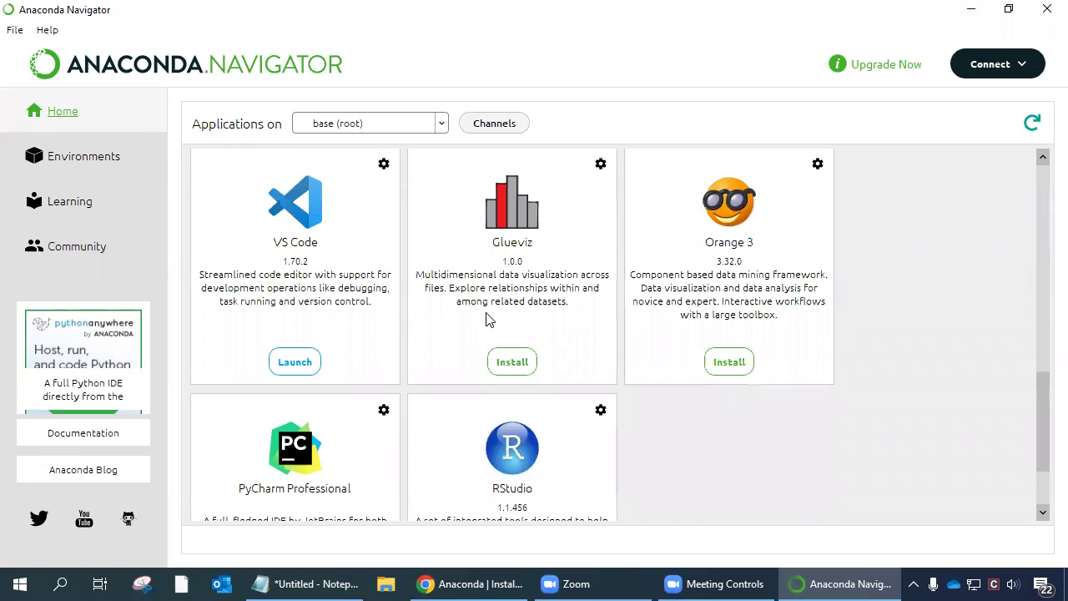
drag(1039, 410, 1042, 281)
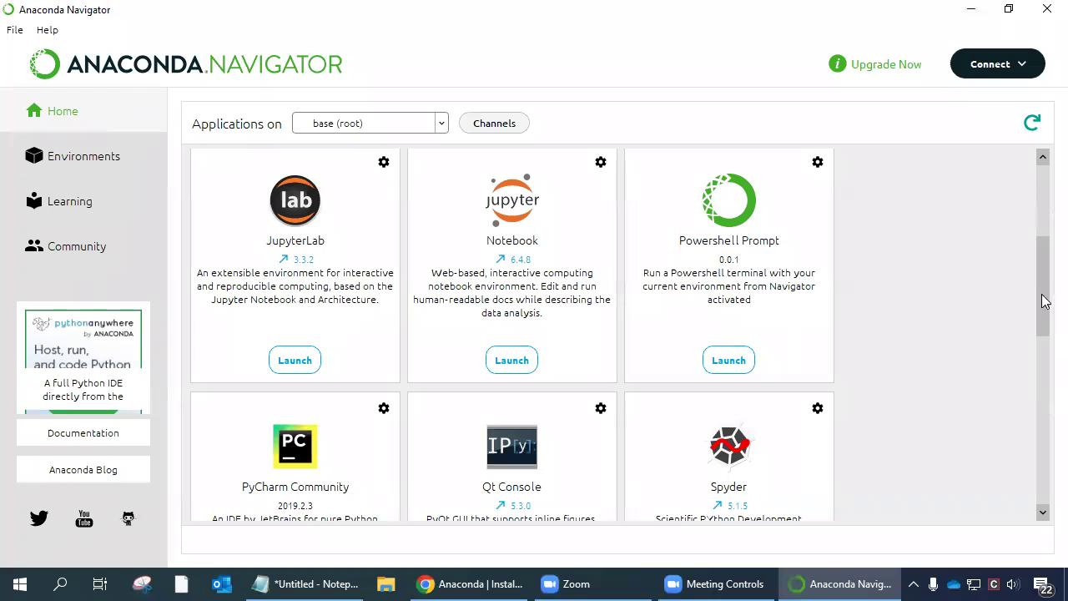
mouse_move(1040, 316)
mouse_down()
mouse_move(1044, 408)
mouse_move(968, 296)
mouse_move(1025, 239)
mouse_move(1029, 298)
mouse_up()
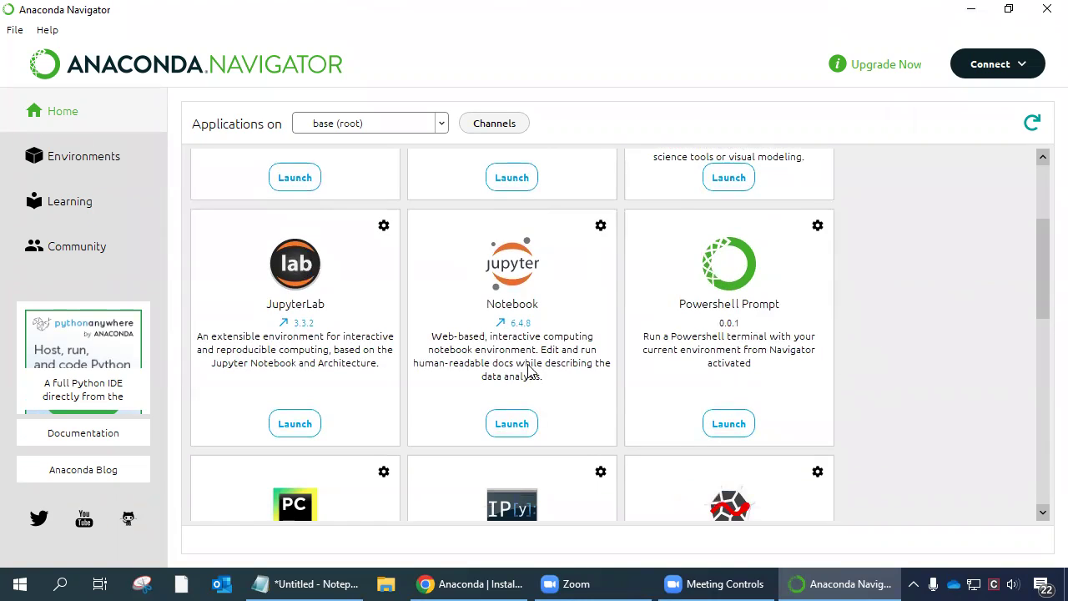
click(508, 427)
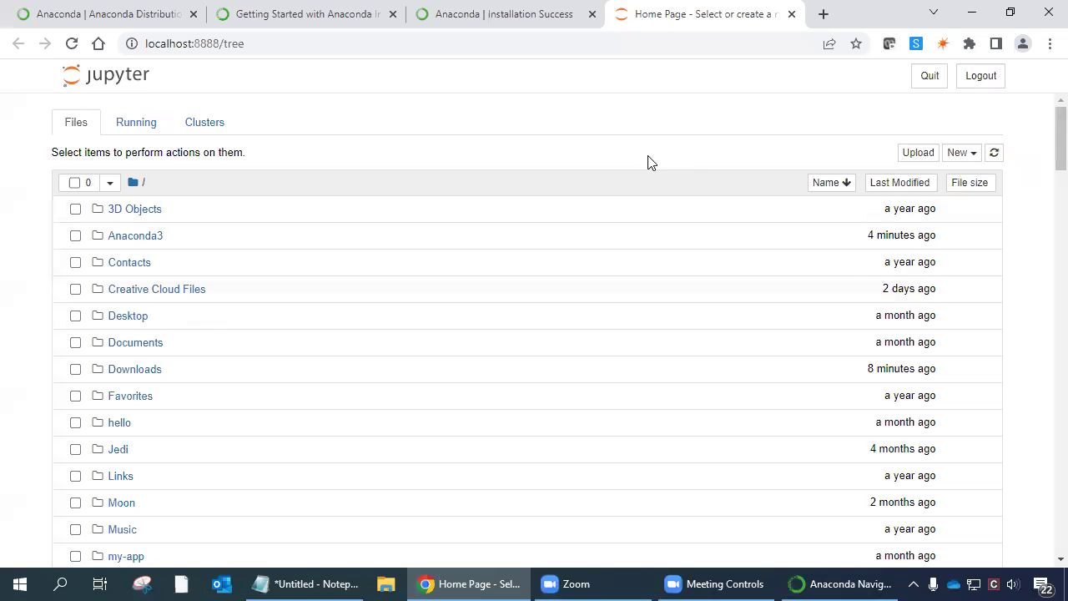
Step: Create a new Python 3 (ipykernel) notebook in Jupyter
click(974, 159)
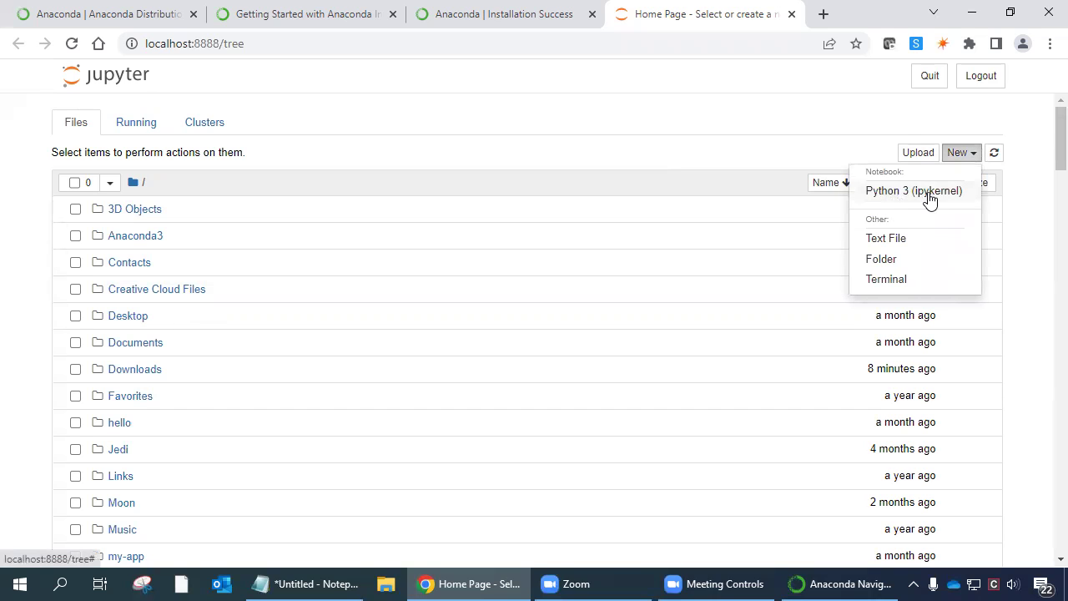
click(902, 197)
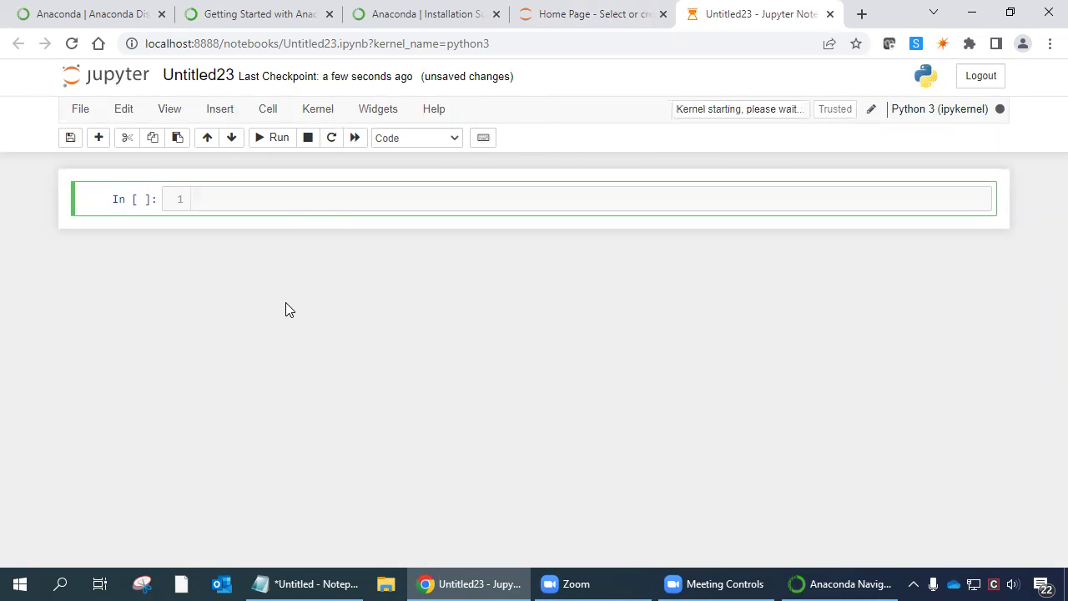
Step: Switch to Anaconda Navigator, return to the new notebook in the browser, and restore the maximized browser window to a smaller size
click(873, 582)
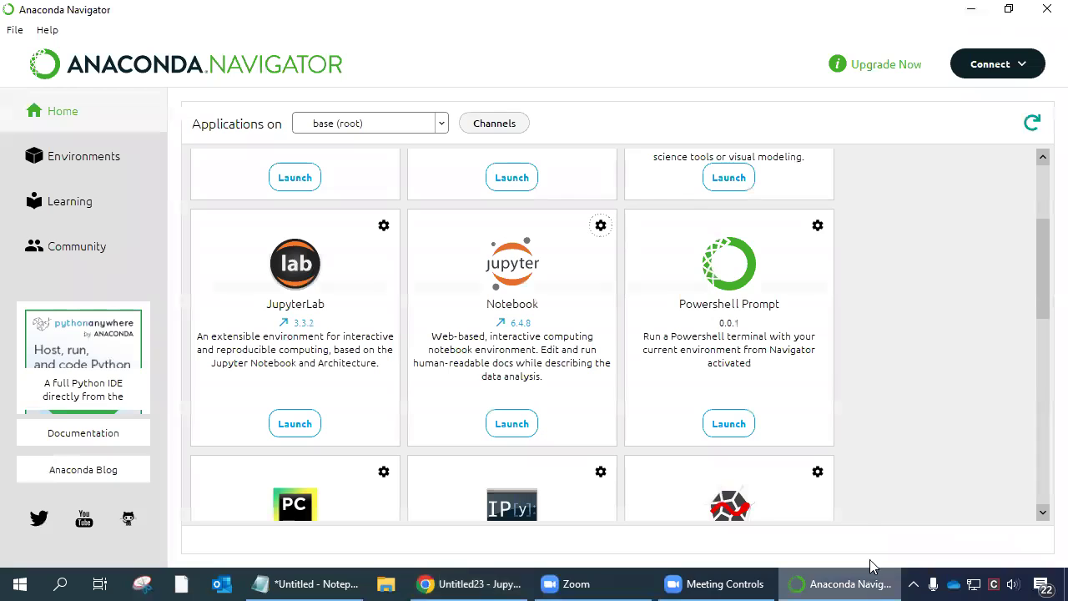
click(471, 583)
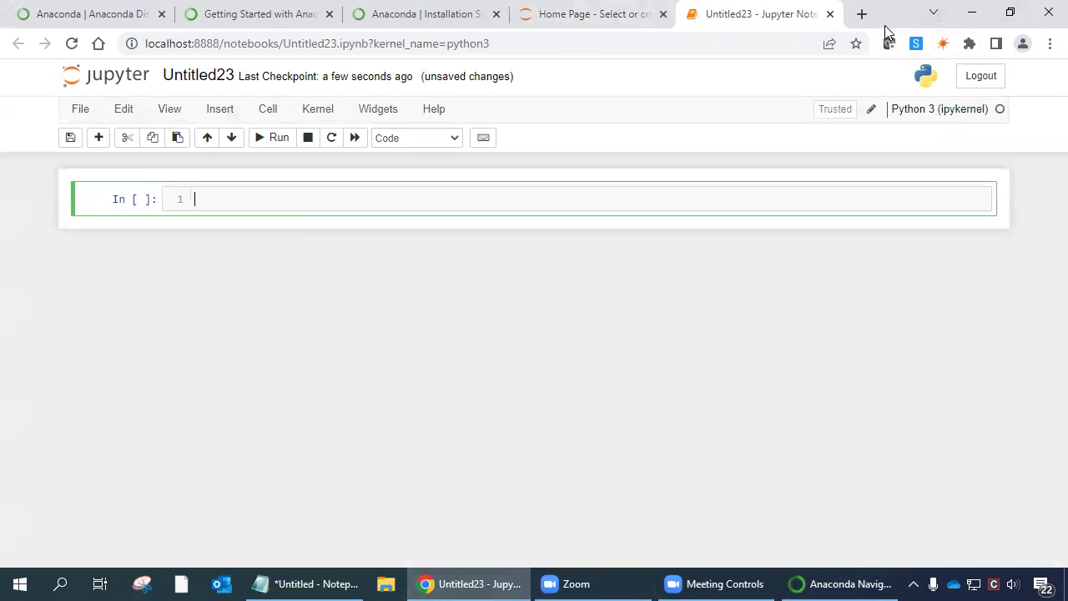
click(1009, 12)
click(970, 11)
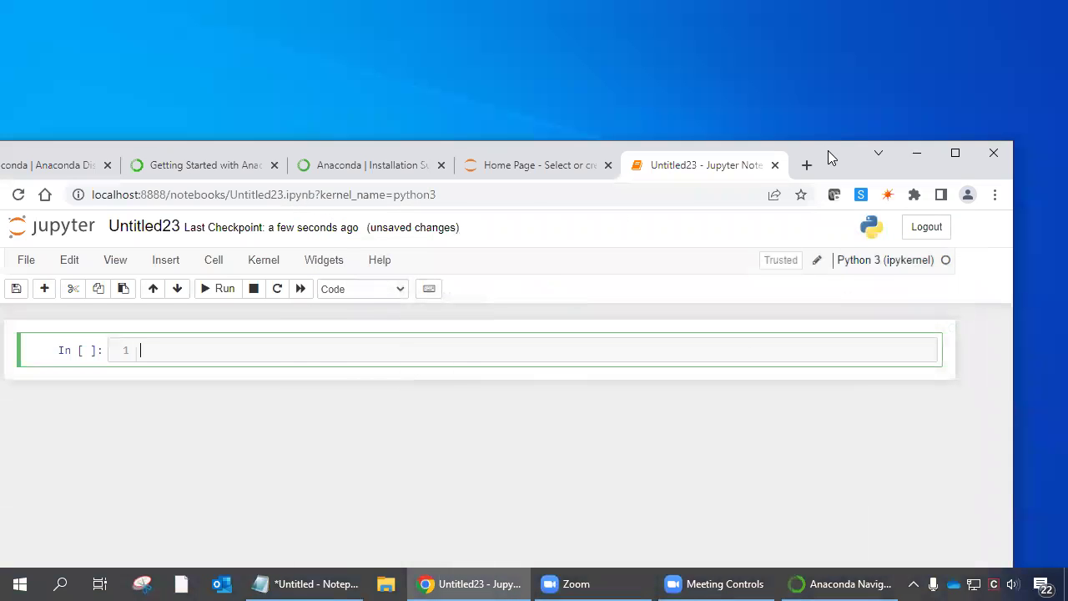
Step: Move the restored browser window up to the top of the desktop and maximize it again
drag(827, 150, 884, 30)
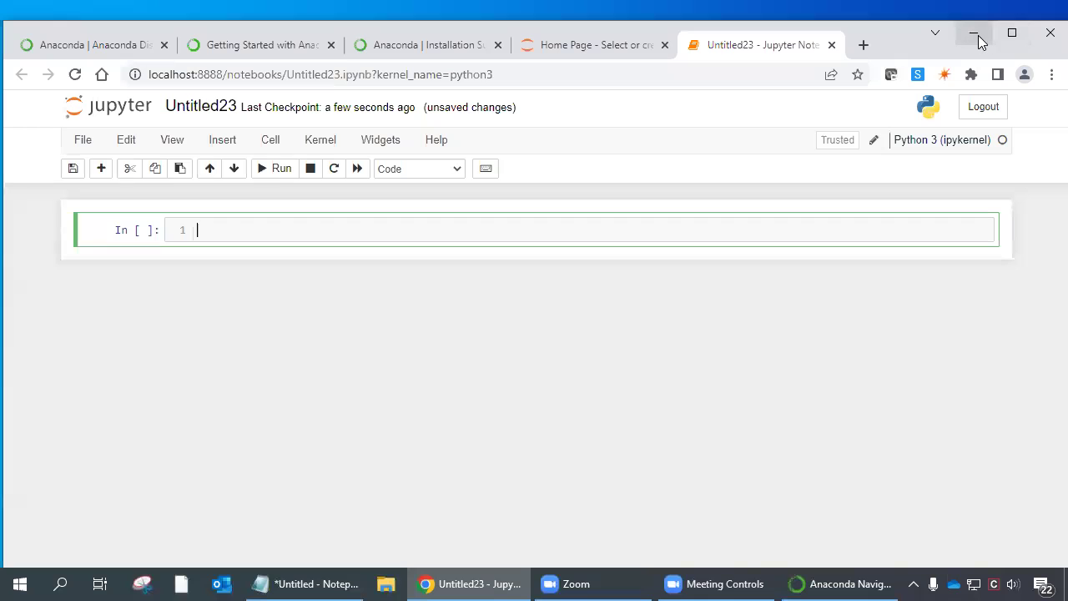
drag(899, 45, 896, 16)
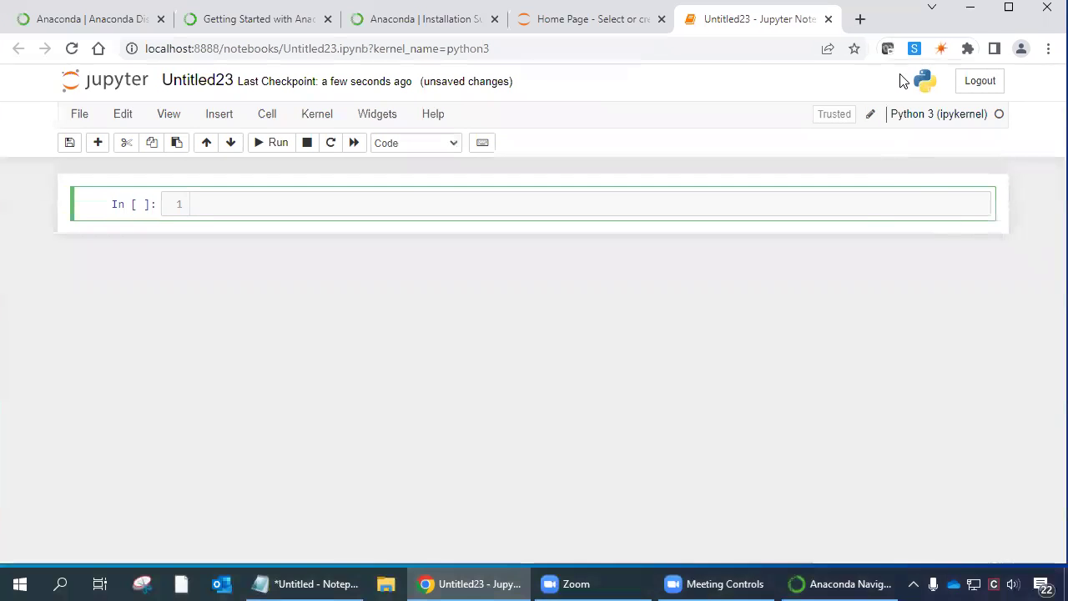
click(929, 8)
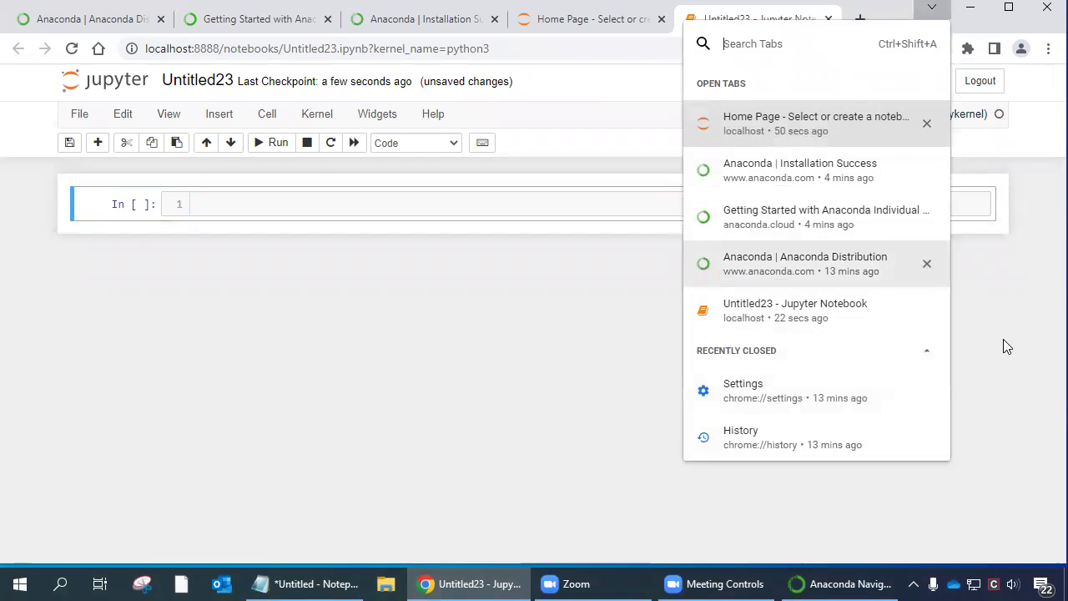
click(808, 18)
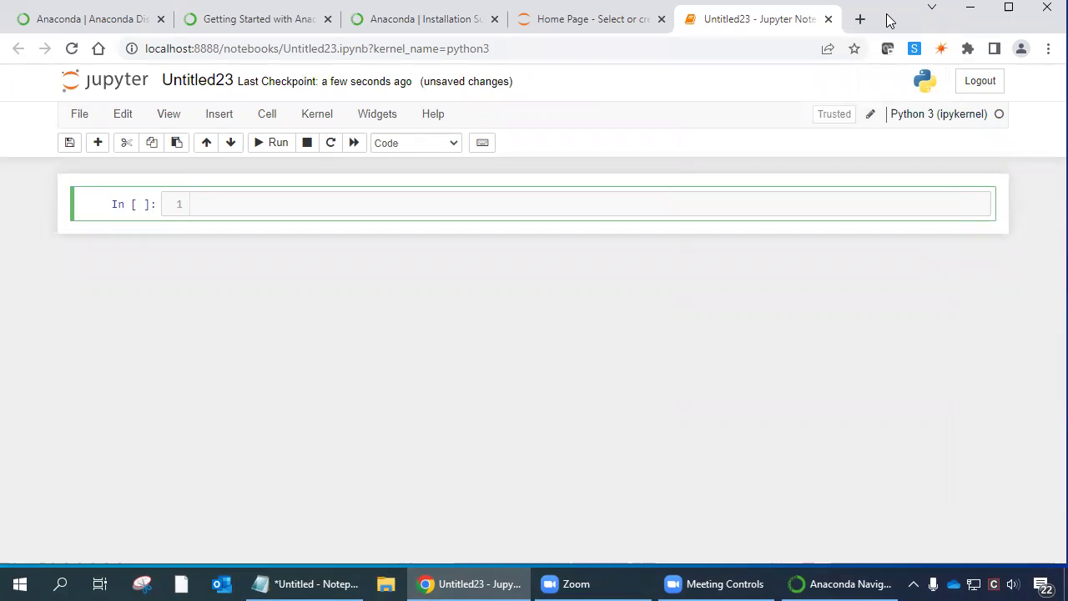
click(1008, 7)
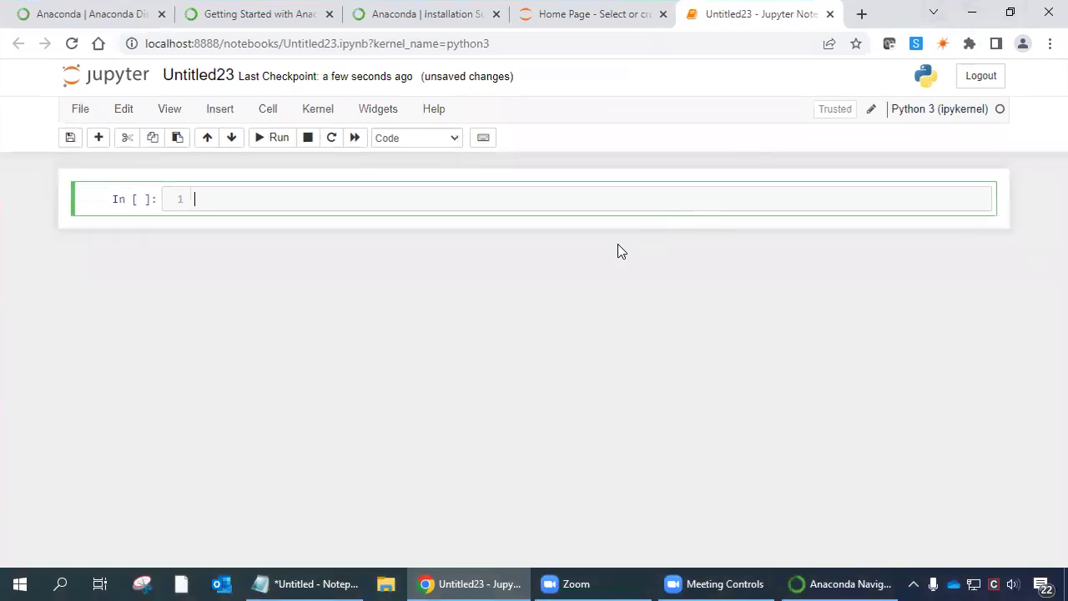
key(alt+Tab)
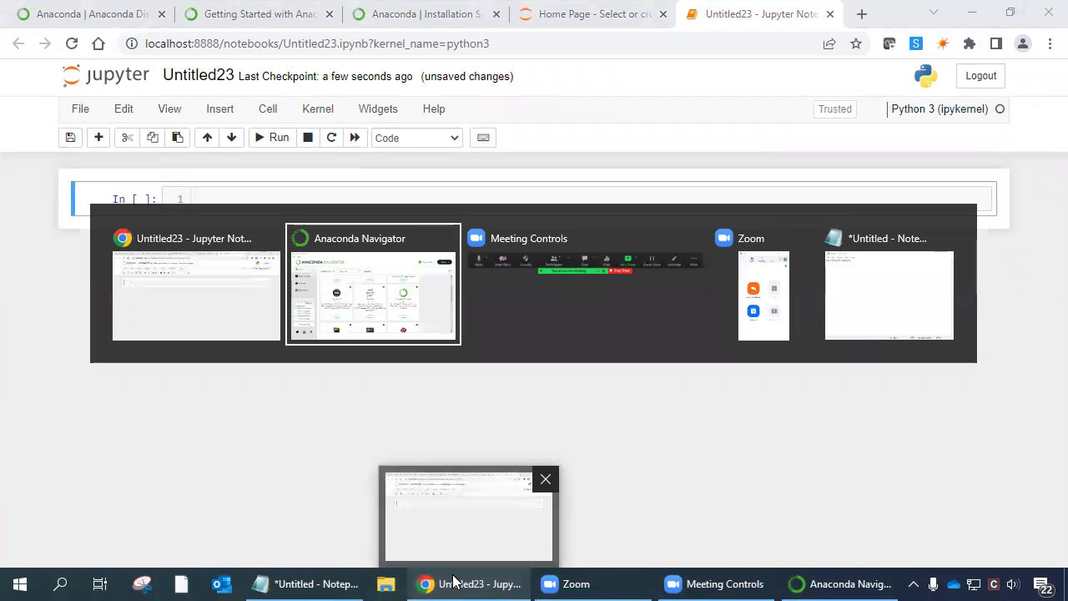
key(alt+Tab)
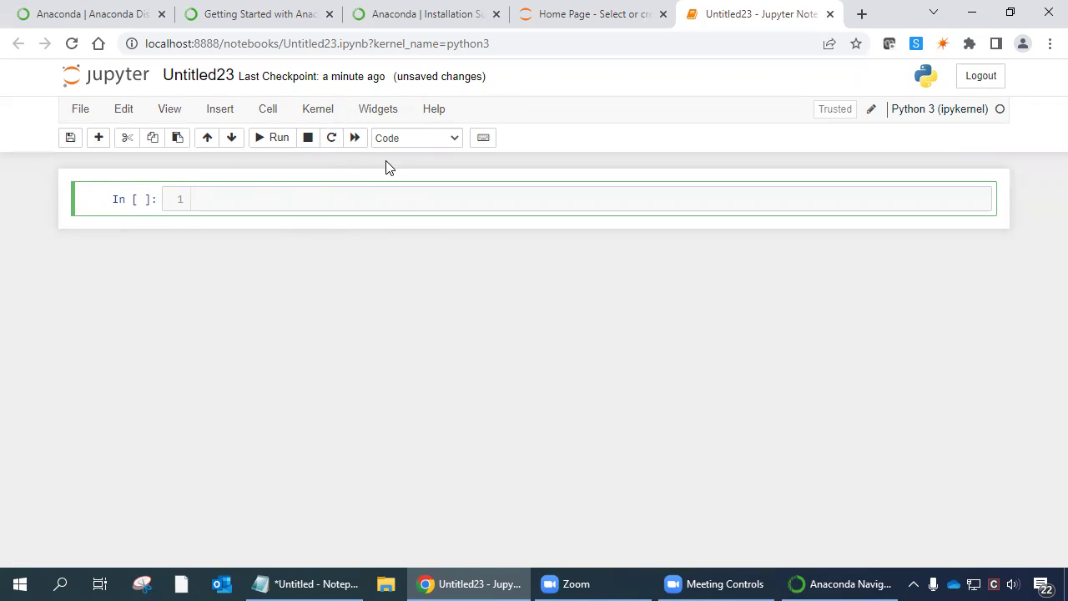
Step: Look through the notebook's list of keyboard shortcuts for command mode and close it
click(432, 113)
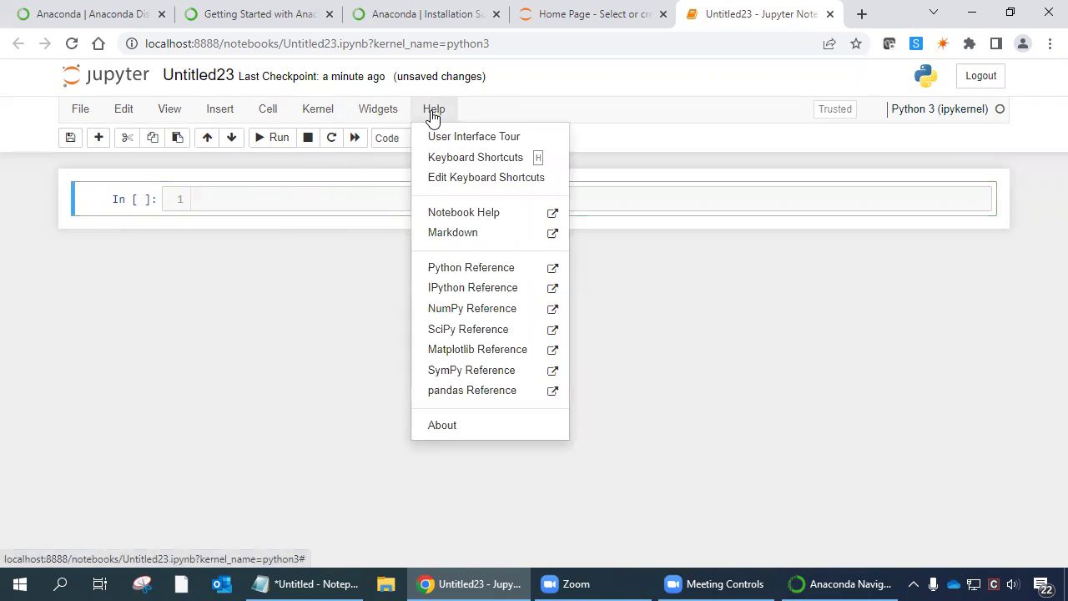
click(461, 160)
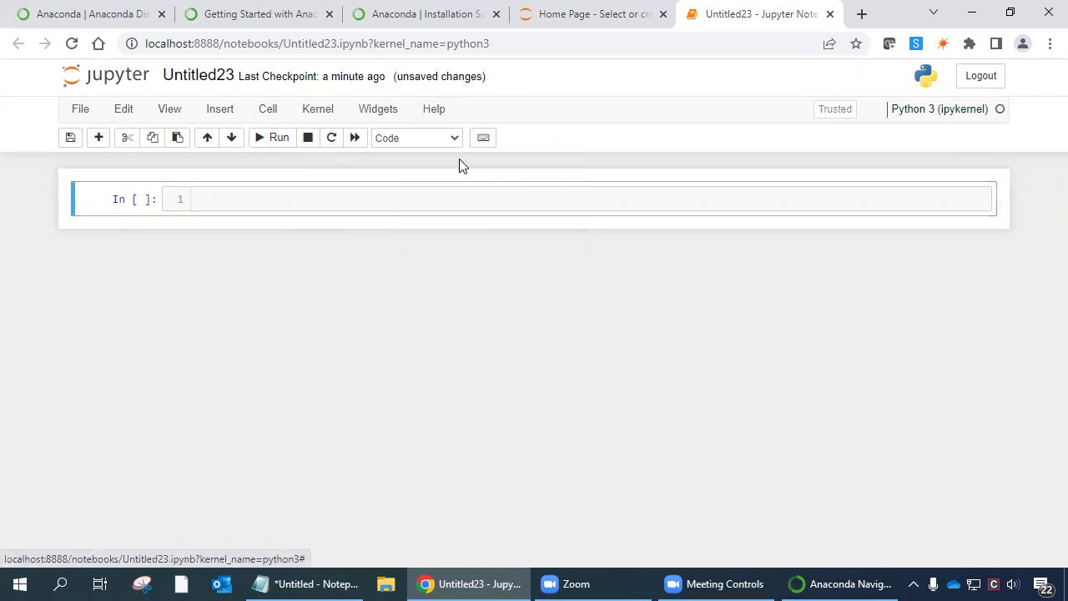
scroll(456, 363, down, 3)
scroll(459, 361, down, 1)
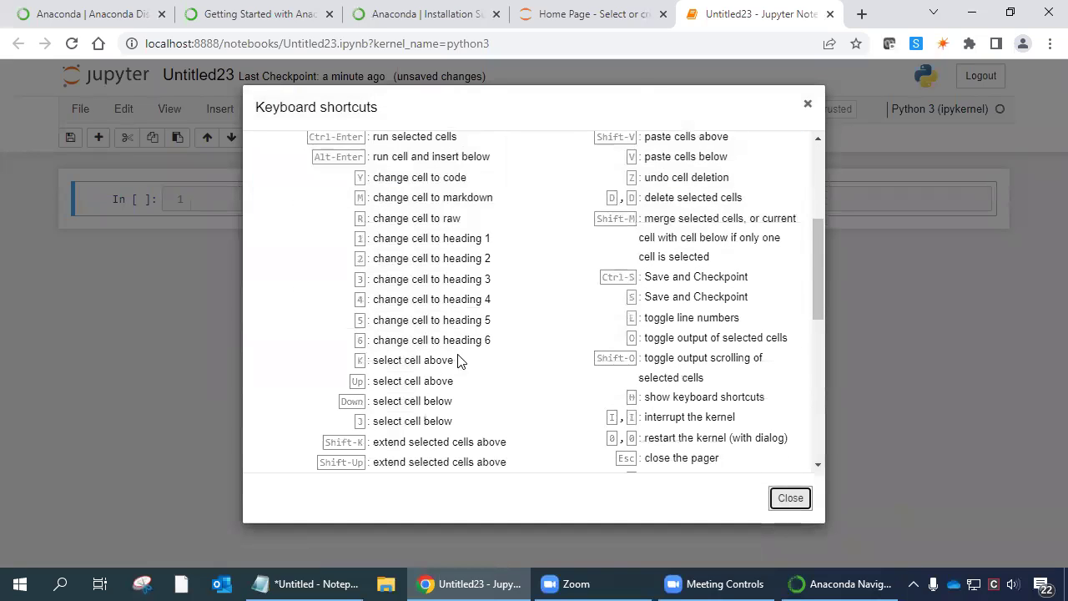
scroll(534, 342, up, 3)
click(807, 106)
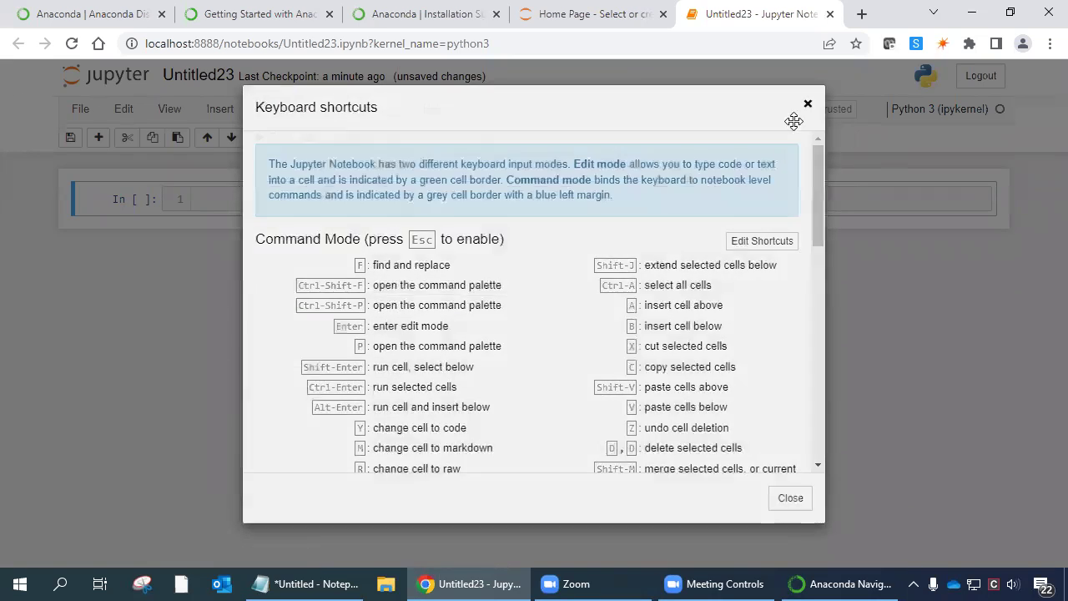
Step: Switch to Anaconda Navigator, and launch Jupyter Notebook (Anaconda3) directly from the Anaconda3 (64-bit) group of installed Windows programs
click(838, 582)
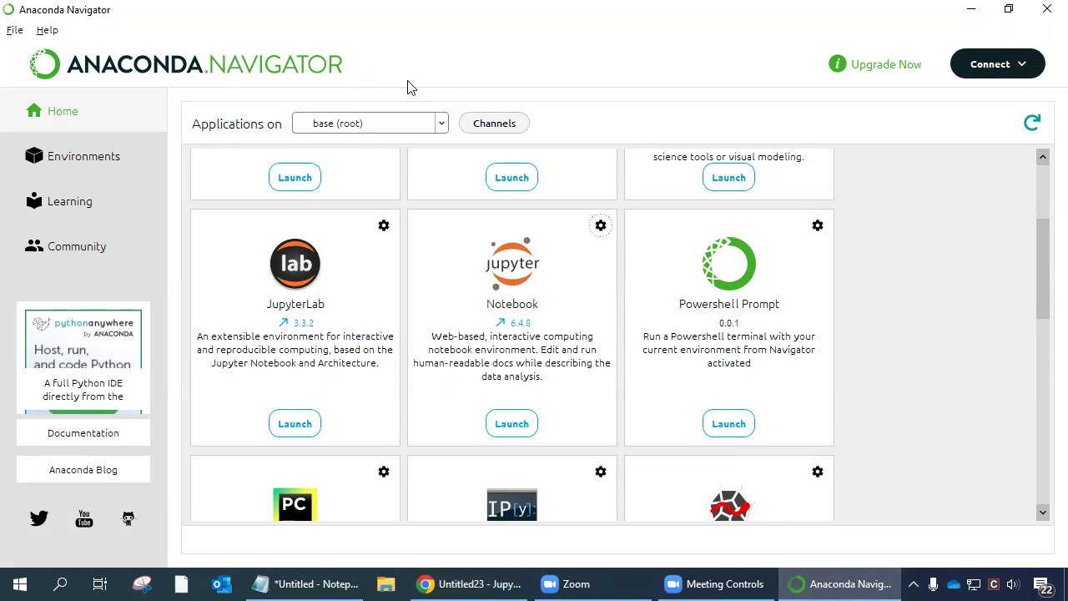
click(8, 584)
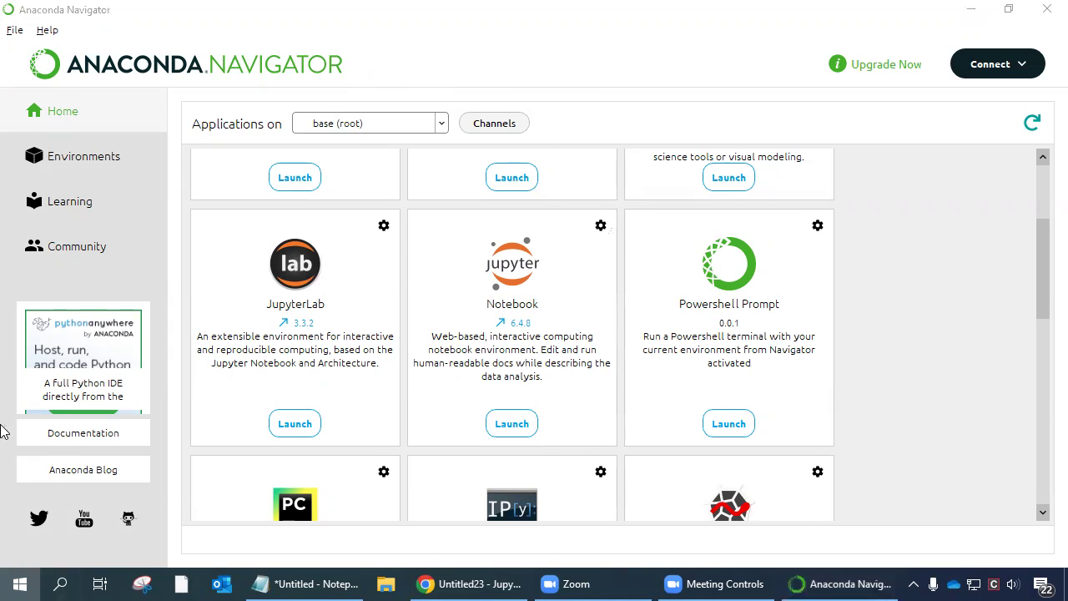
click(137, 475)
scroll(151, 334, down, 4)
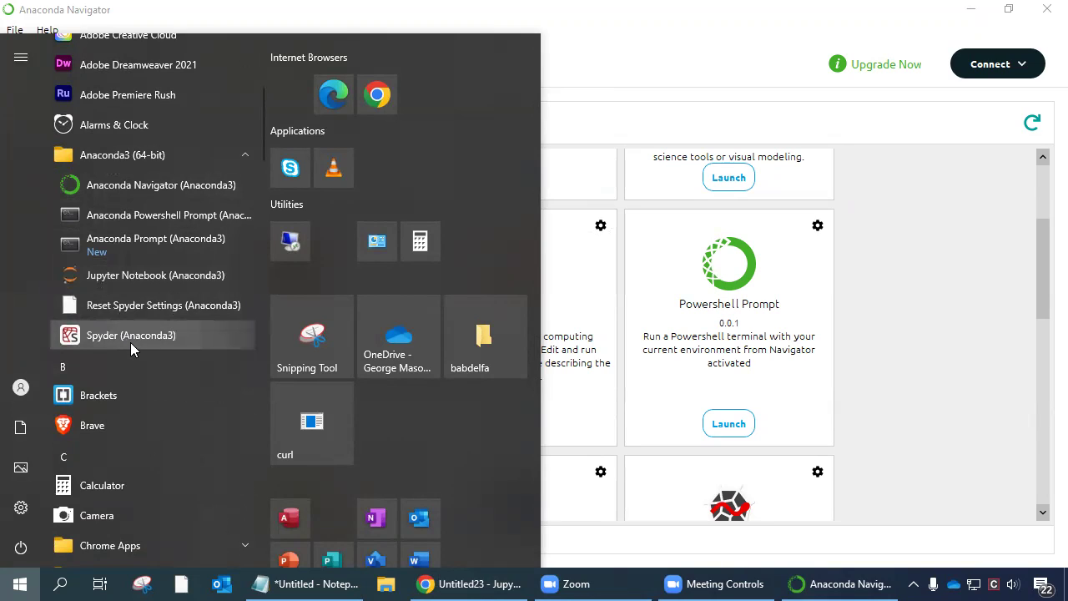
click(132, 275)
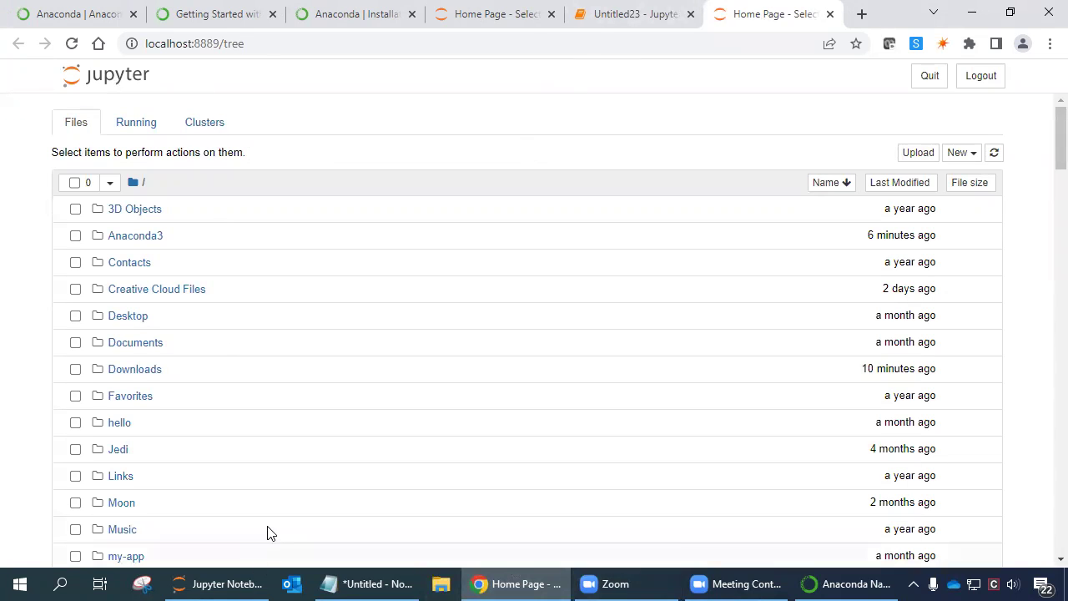
Step: Compare the open Untitled23 notebook with the newly launched Jupyter home page, ending on the home page
click(586, 19)
click(776, 13)
click(598, 16)
click(782, 11)
click(634, 13)
click(756, 10)
Step: Create another Python 3 (ipykernel) notebook from the new Jupyter home page and compare it with the Untitled23 notebook
click(959, 152)
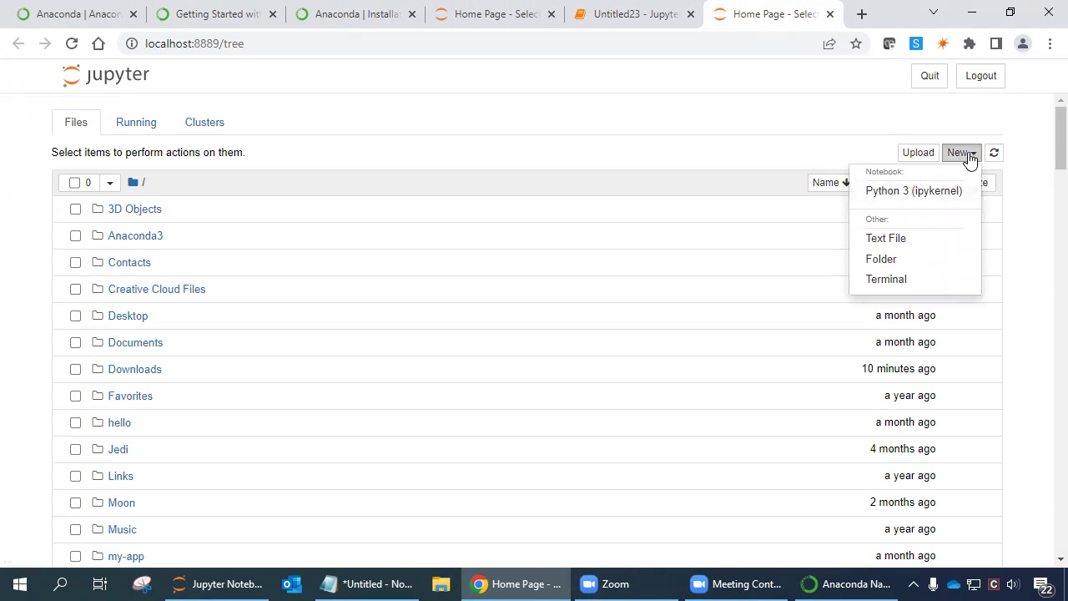
click(897, 191)
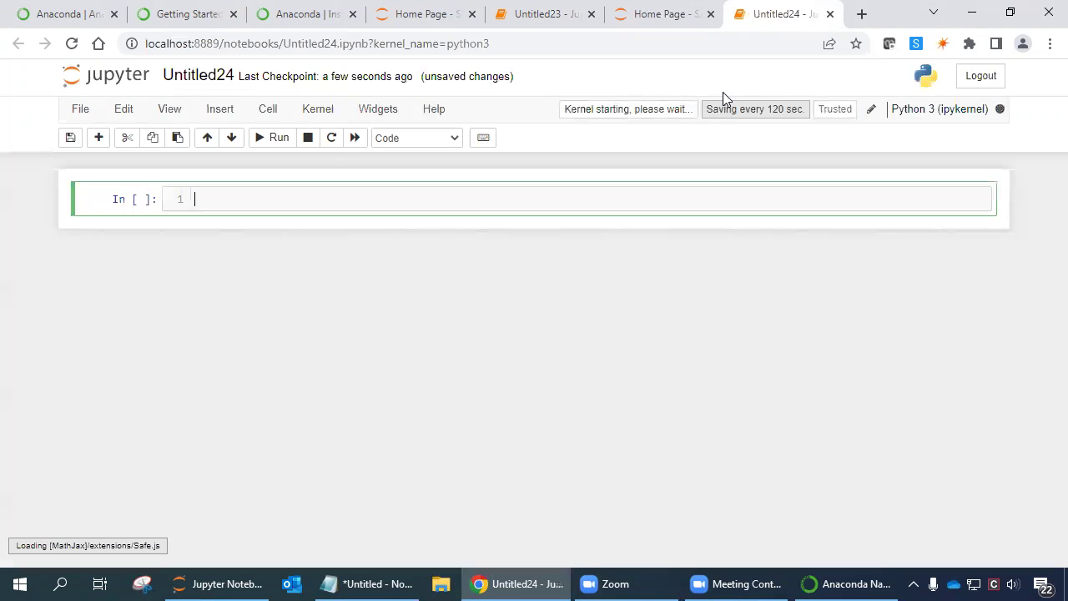
click(667, 20)
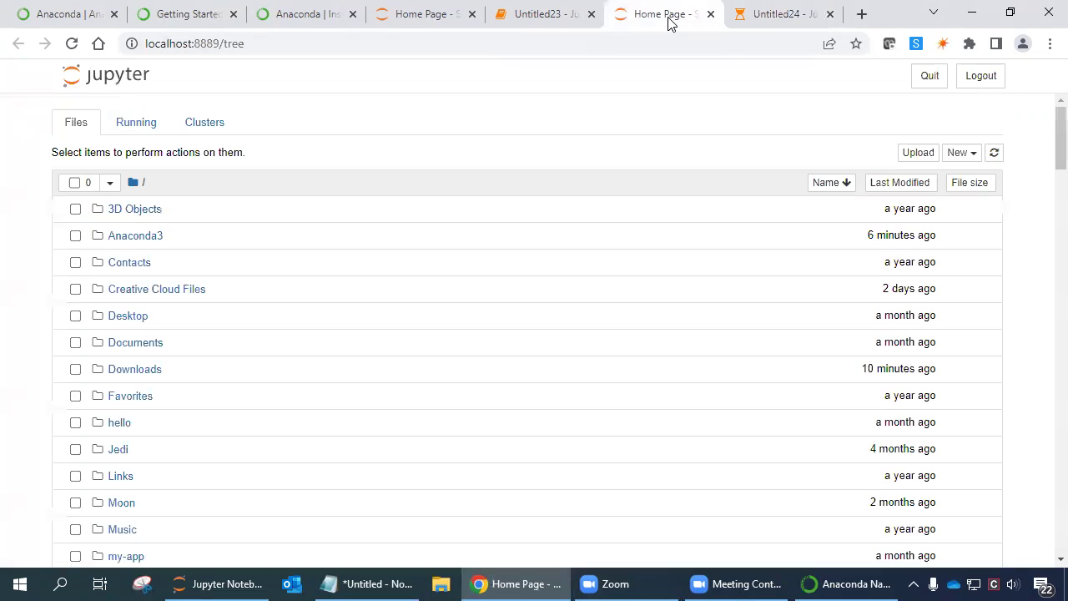
click(521, 17)
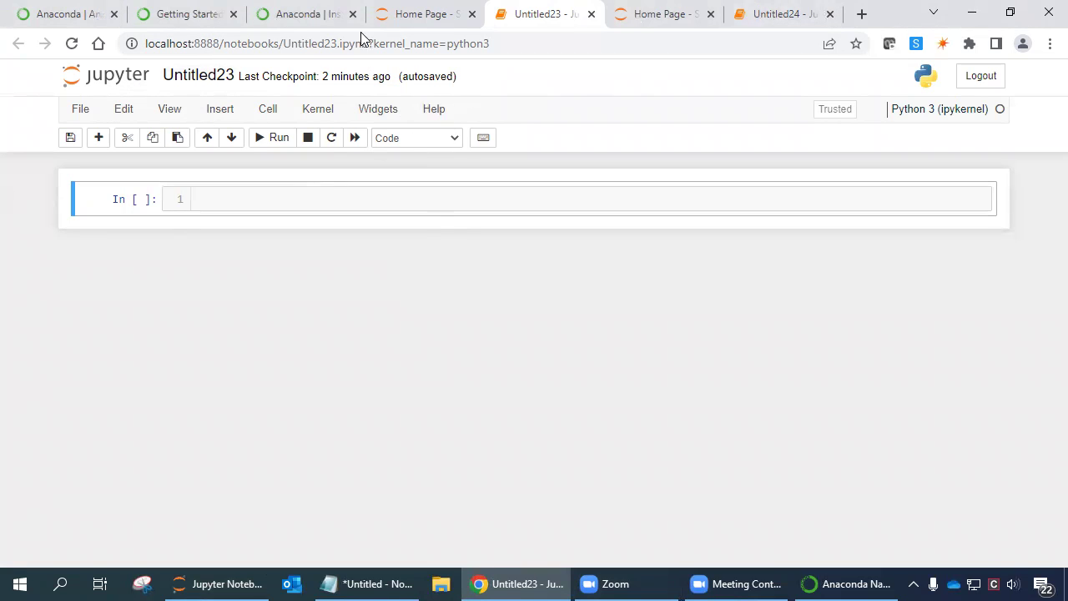
click(772, 12)
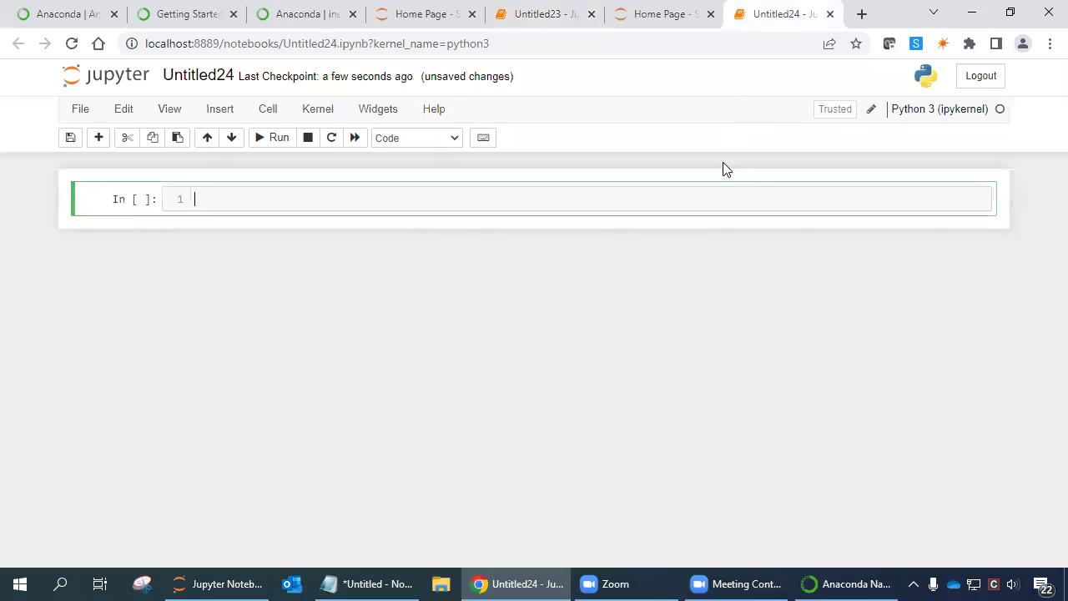
Step: Open the renaming dialog for the Untitled24 notebook and dismiss it without entering a new name
click(196, 75)
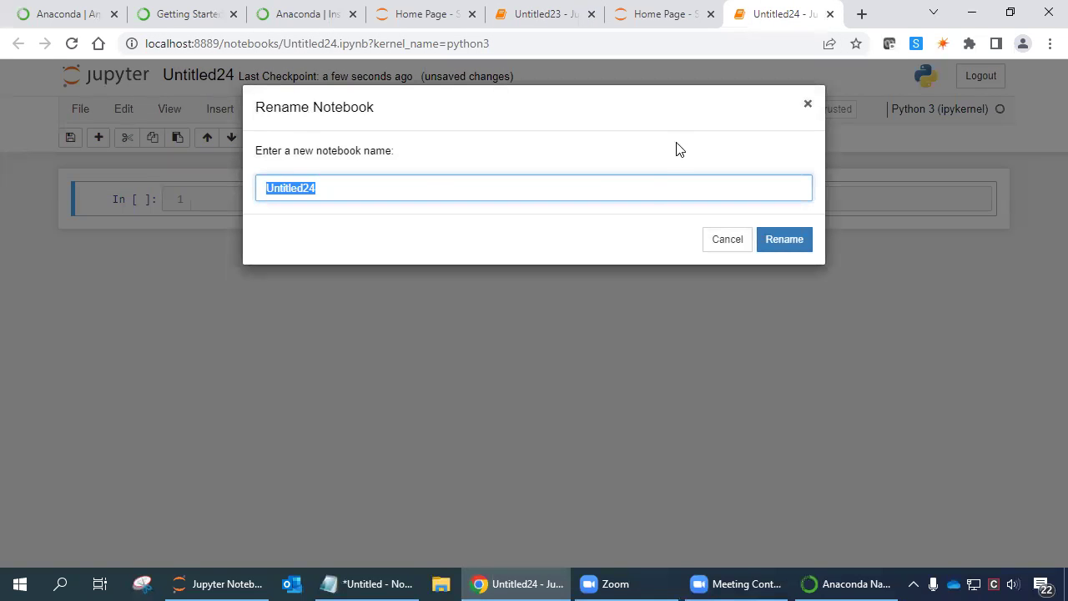
click(808, 107)
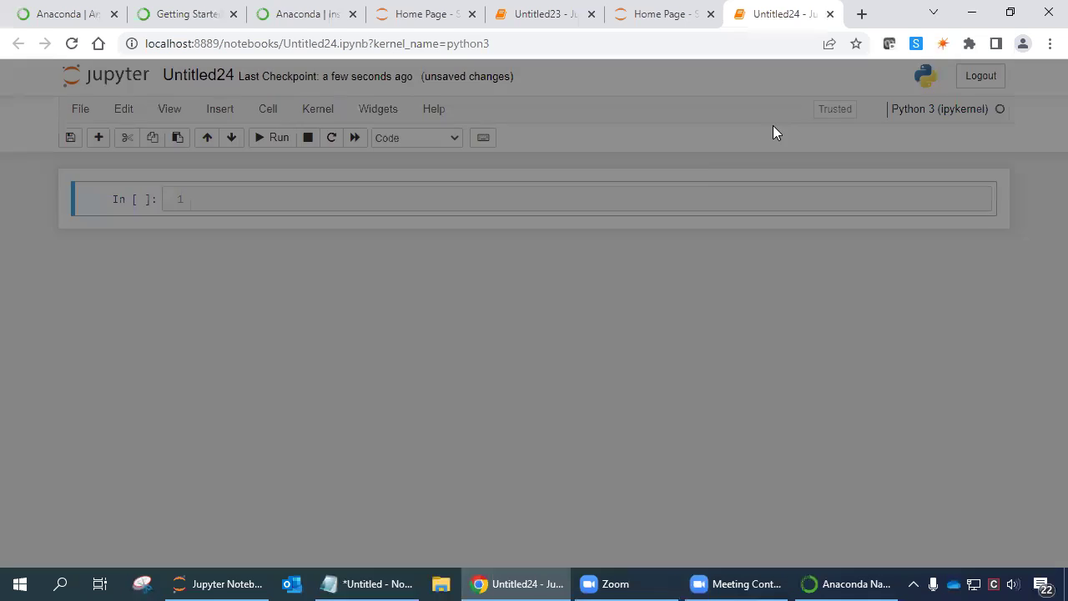